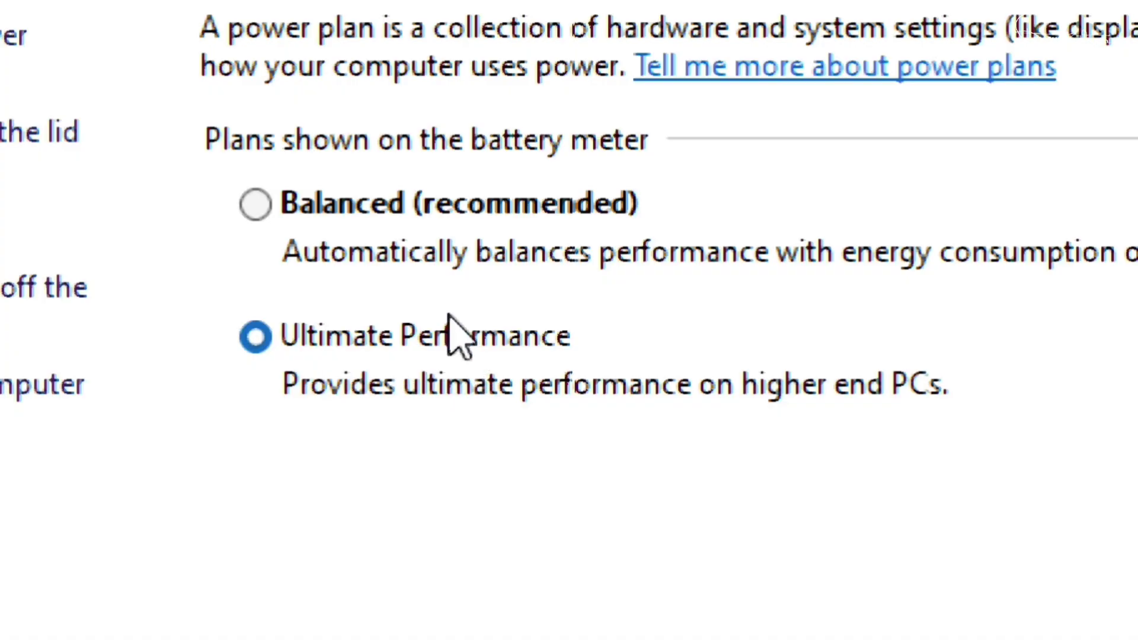
Make Ultimate Performance the active power plan and open its advanced power settings.
{"action": "left_click", "coordinate": [266, 205]}
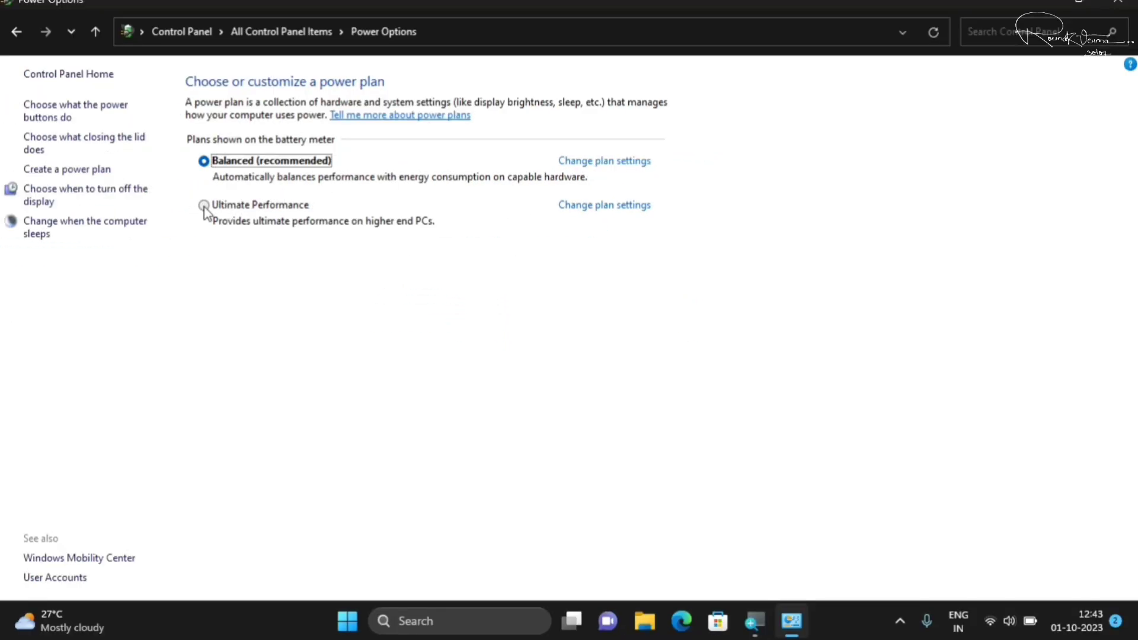
{"action": "left_click", "coordinate": [204, 206]}
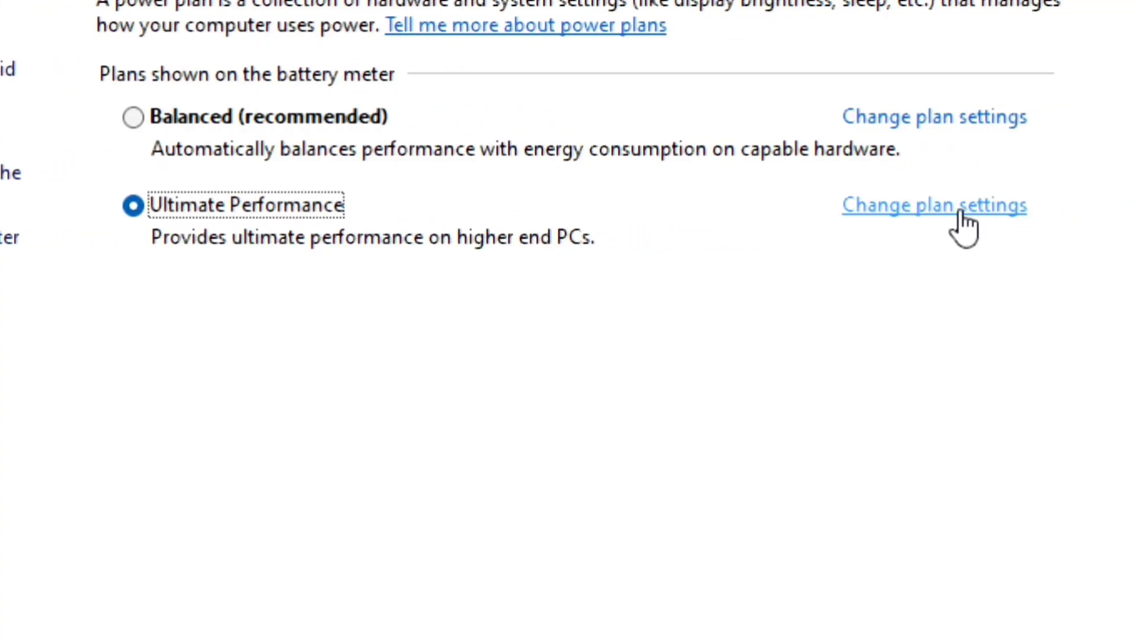
{"action": "left_click", "coordinate": [939, 207]}
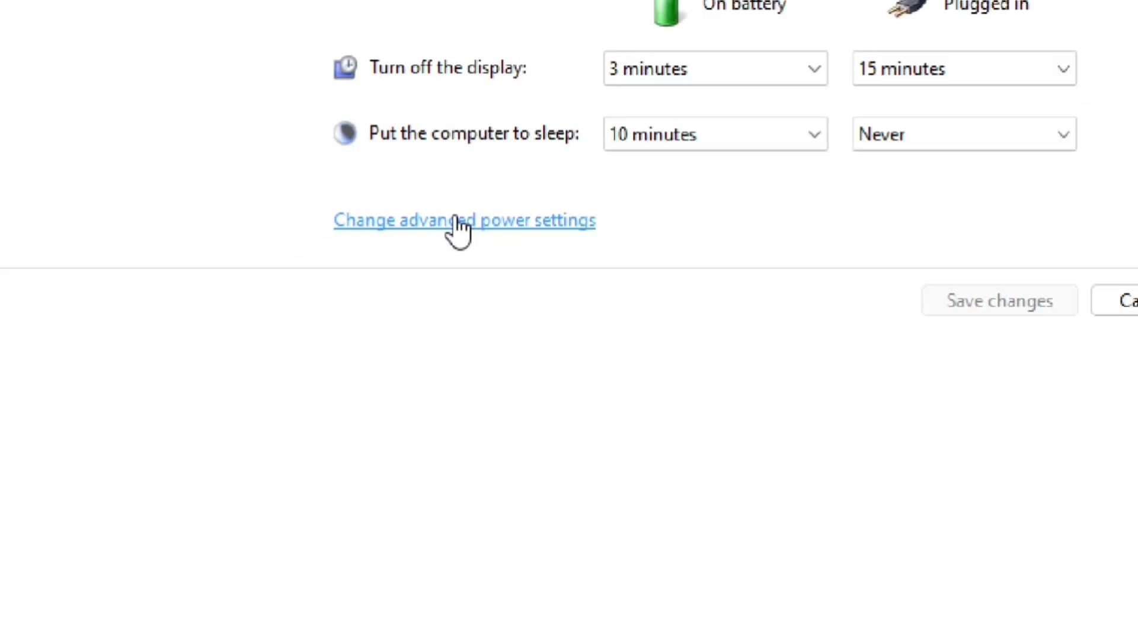
{"action": "left_click", "coordinate": [460, 229]}
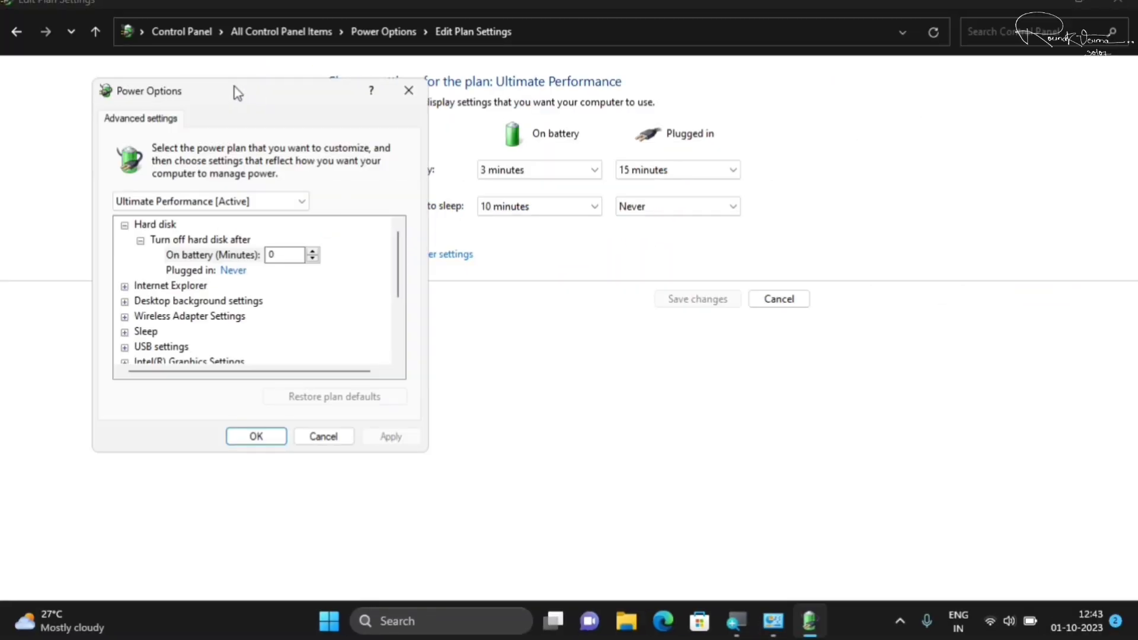
{"action": "left_click_drag", "start_coordinate": [234, 88], "coordinate": [498, 112]}
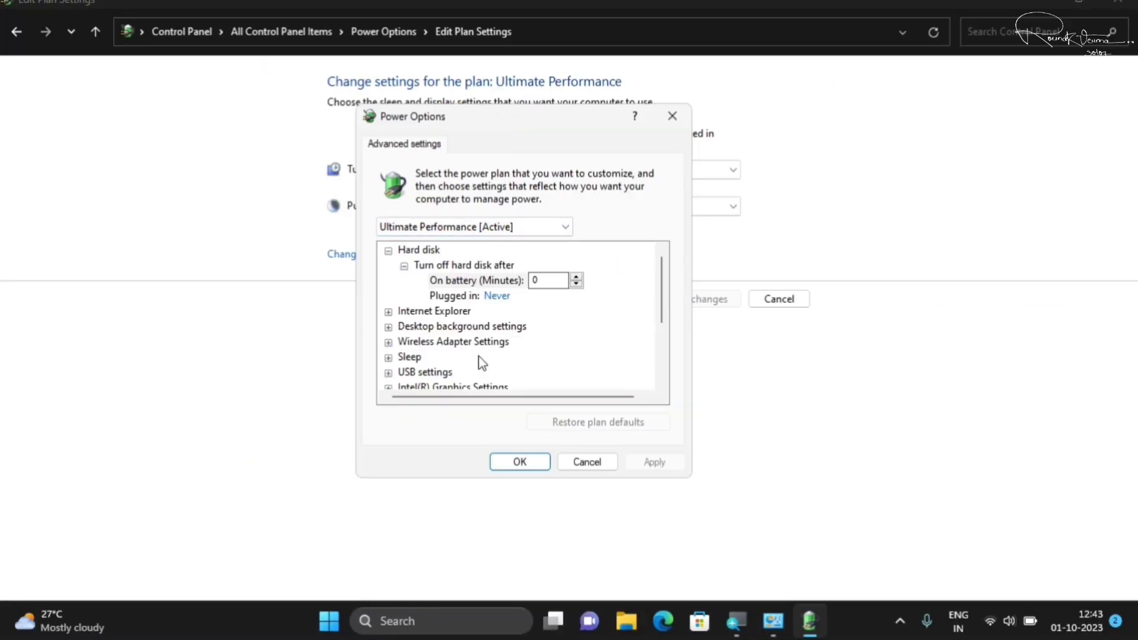
Set the USB selective suspend setting to Disabled for On battery.
{"action": "scroll", "coordinate": [480, 360], "scroll_direction": "down", "scroll_amount": 1}
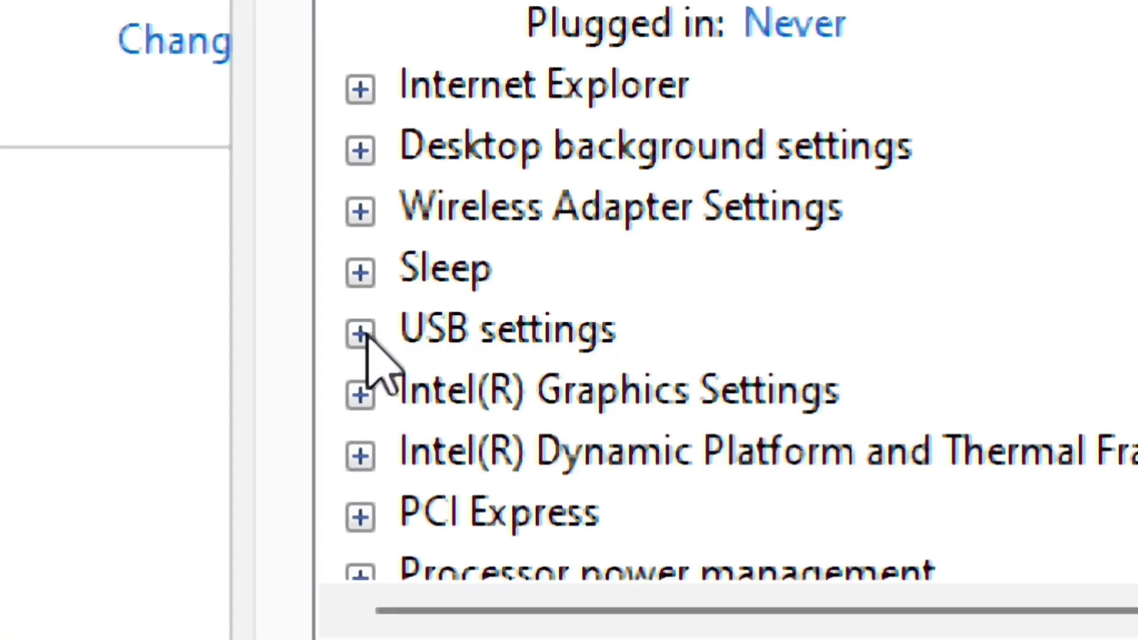
{"action": "left_click", "coordinate": [360, 333]}
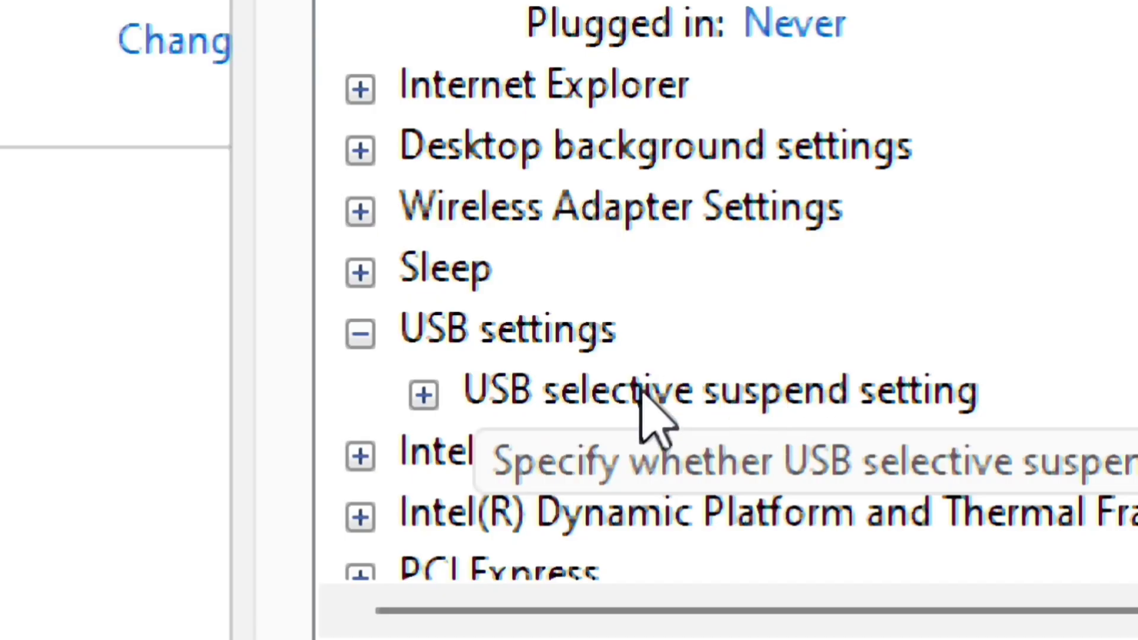
{"action": "left_click", "coordinate": [724, 404]}
{"action": "left_click", "coordinate": [423, 395]}
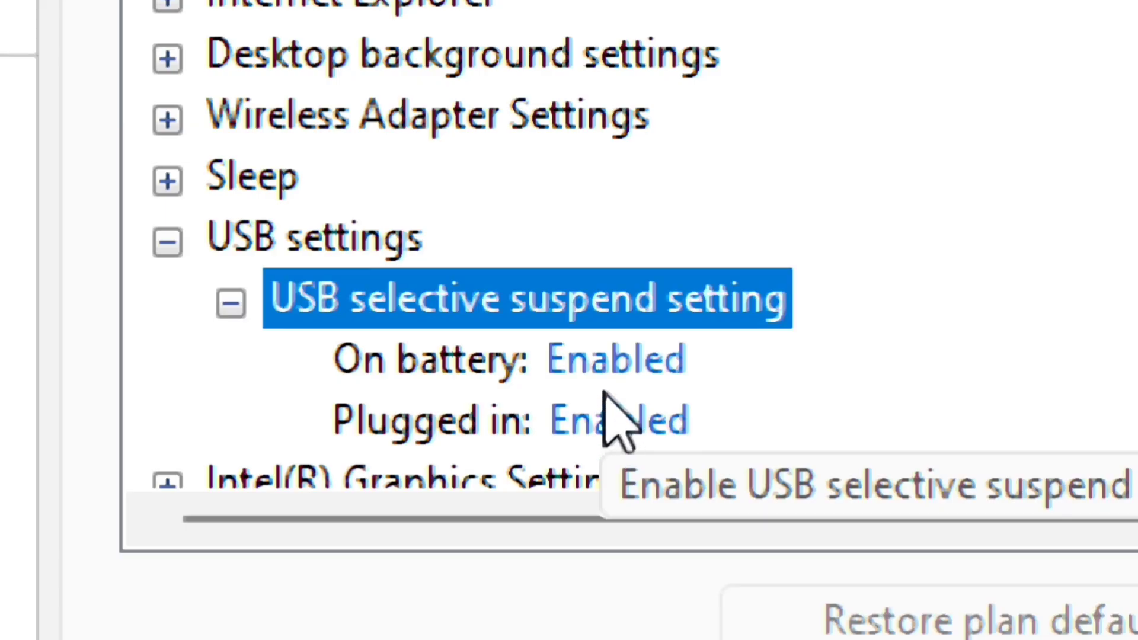
{"action": "left_click", "coordinate": [611, 361]}
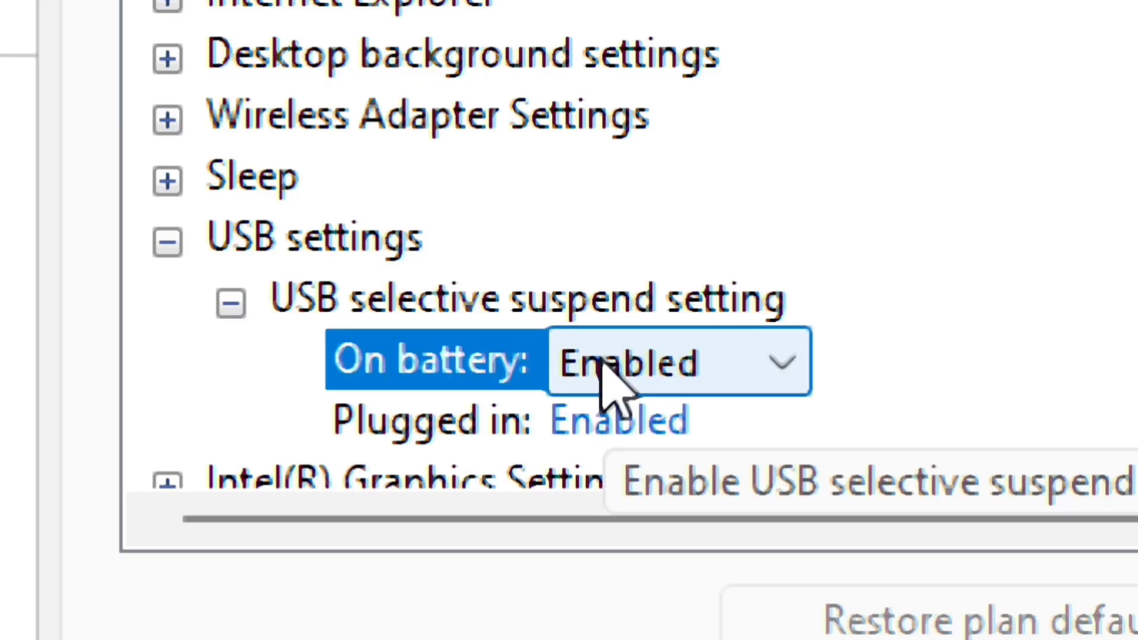
{"action": "left_click", "coordinate": [794, 368]}
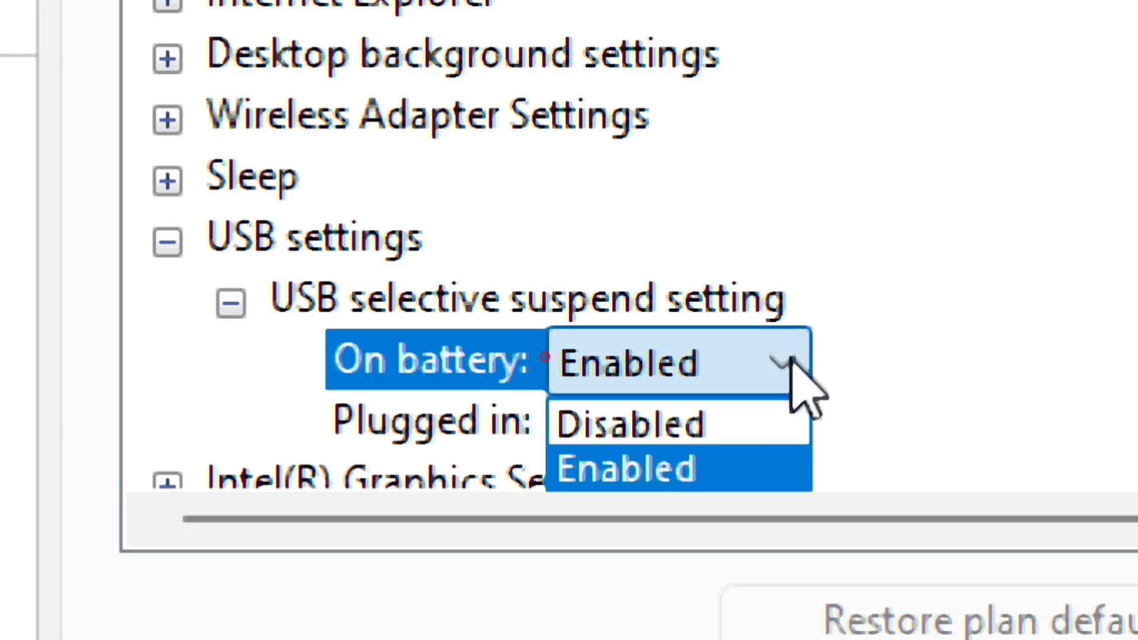
{"action": "left_click", "coordinate": [659, 419]}
Set USB selective suspend to Disabled for Plugged in, apply the change and close the power settings.
{"action": "left_click", "coordinate": [628, 419]}
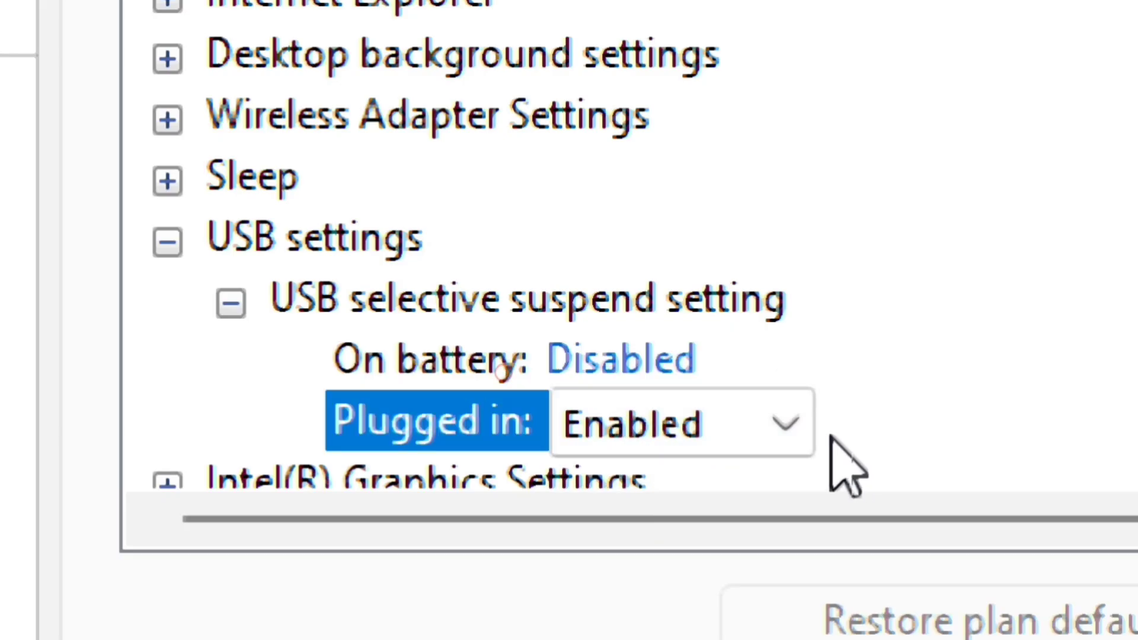
{"action": "left_click", "coordinate": [798, 438]}
{"action": "left_click", "coordinate": [652, 487]}
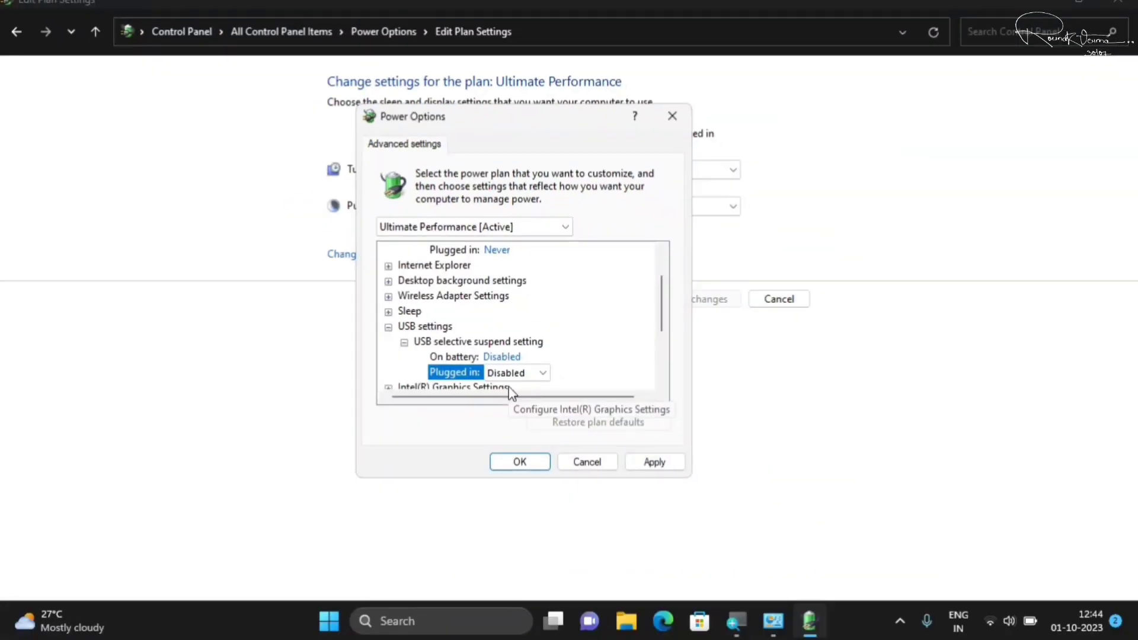
{"action": "left_click", "coordinate": [653, 461]}
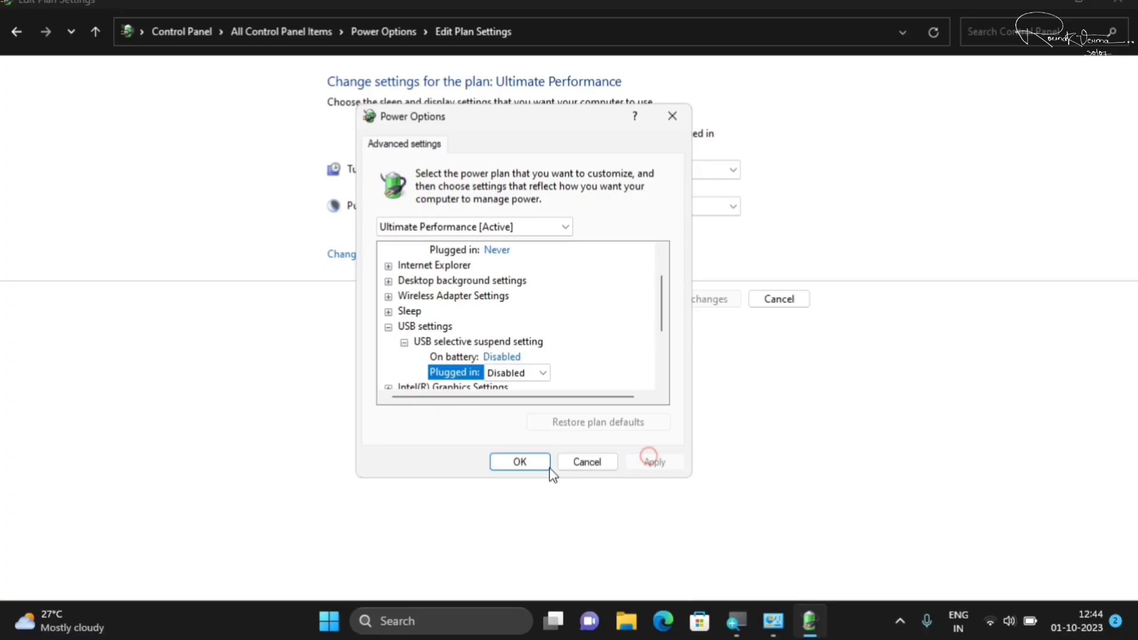
{"action": "left_click", "coordinate": [520, 463]}
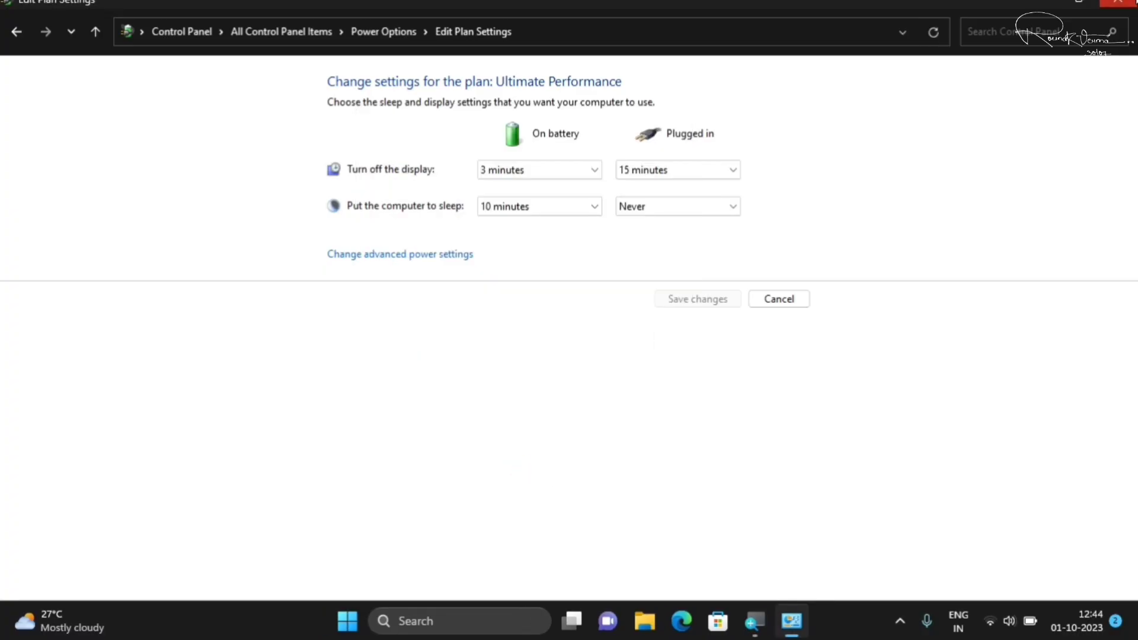
{"action": "key", "text": "alt+F4"}
Bring up the computer's Restart option and dismiss it without restarting.
{"action": "left_click", "coordinate": [365, 620]}
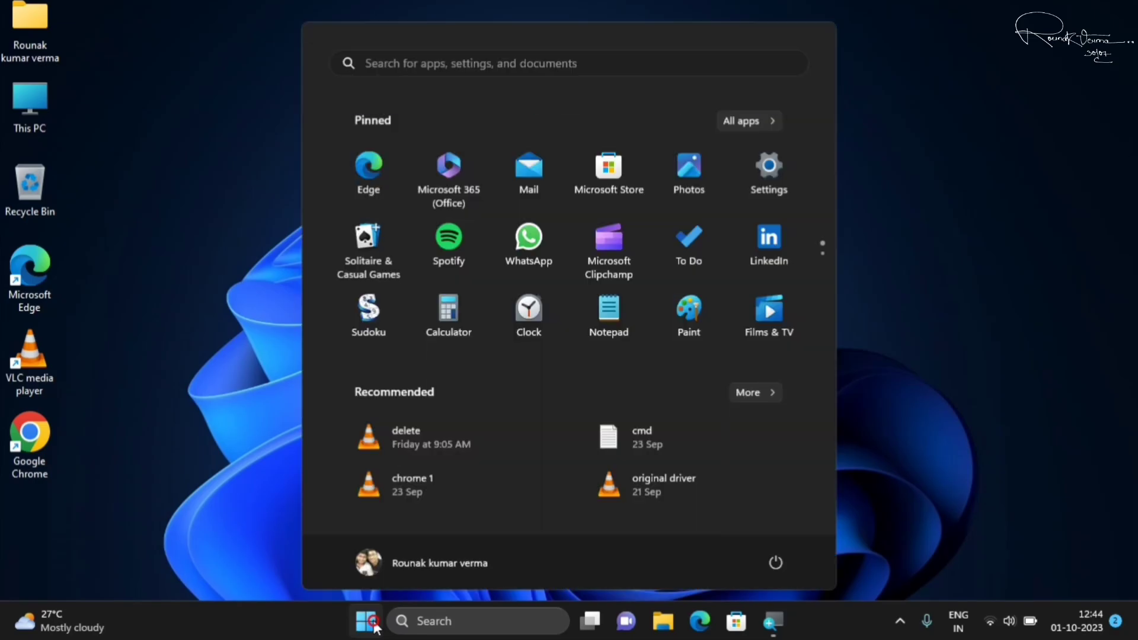
{"action": "left_click", "coordinate": [777, 562]}
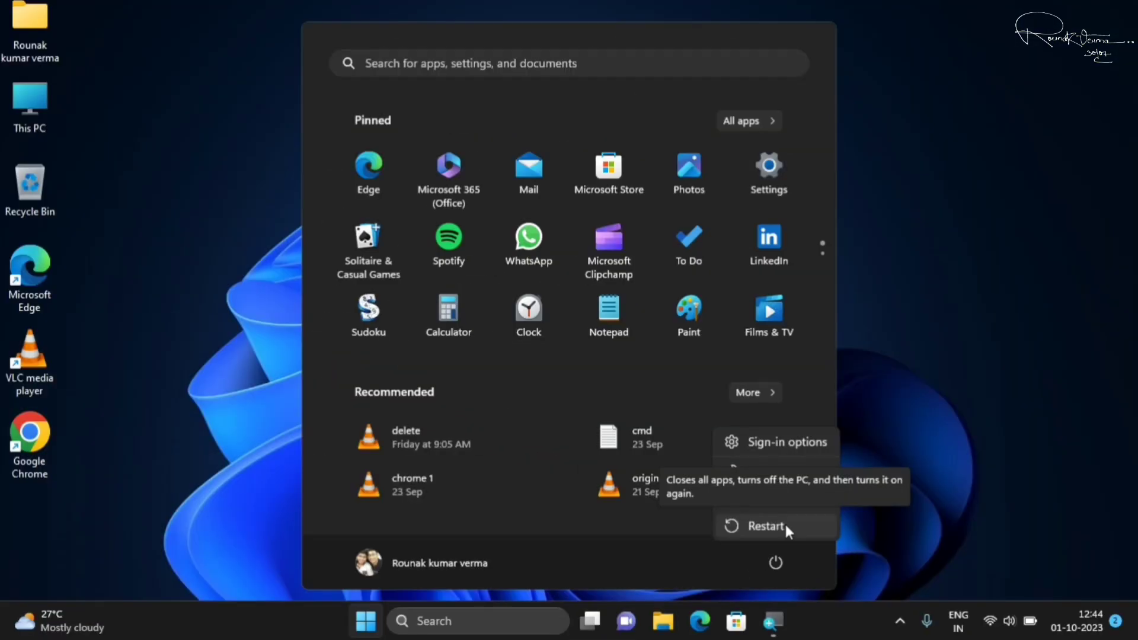
{"action": "left_click", "coordinate": [932, 282]}
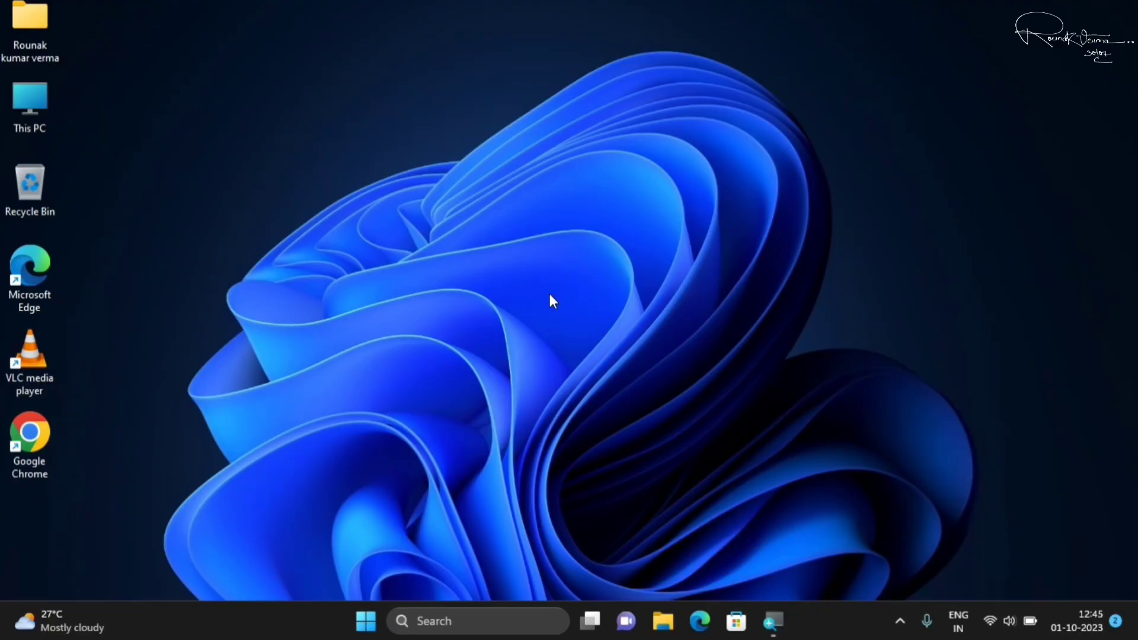
Open Control Panel's Power Options and bring up the advanced power settings of the Ultimate Performance plan.
{"action": "left_click", "coordinate": [376, 615]}
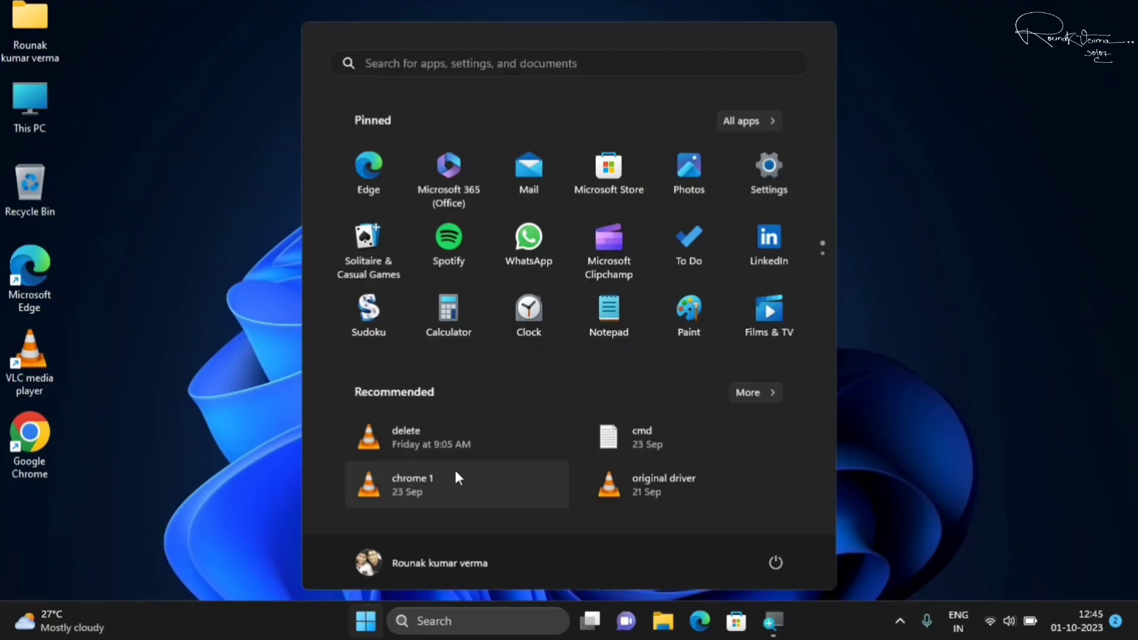
{"action": "type", "text": "con"}
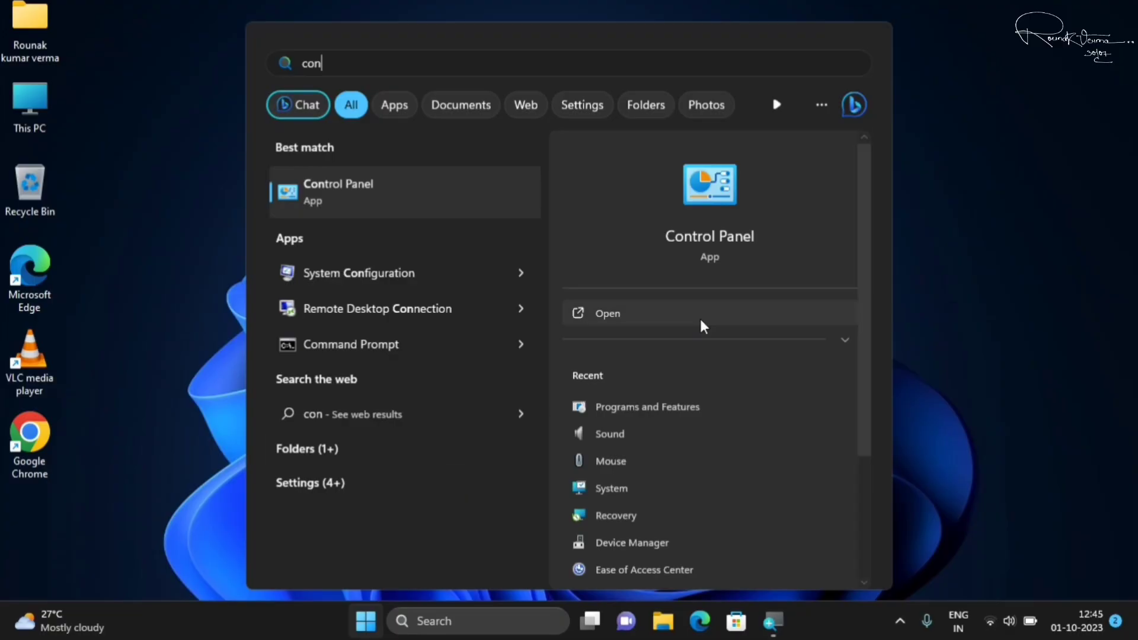
{"action": "left_click", "coordinate": [637, 314]}
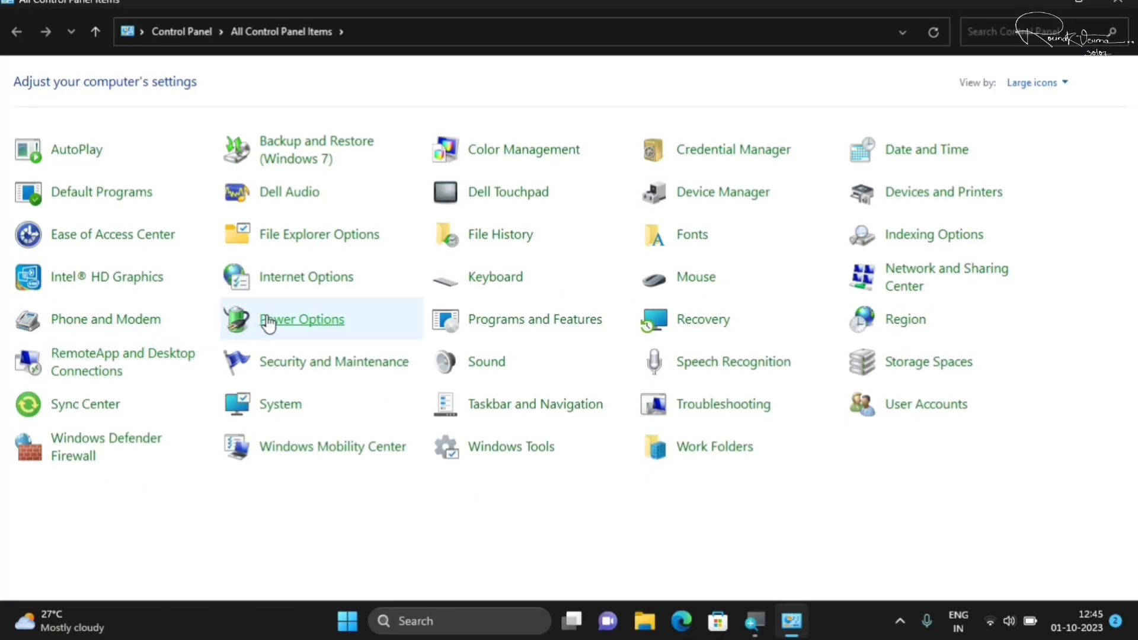
{"action": "left_click", "coordinate": [306, 323]}
{"action": "left_click", "coordinate": [604, 206]}
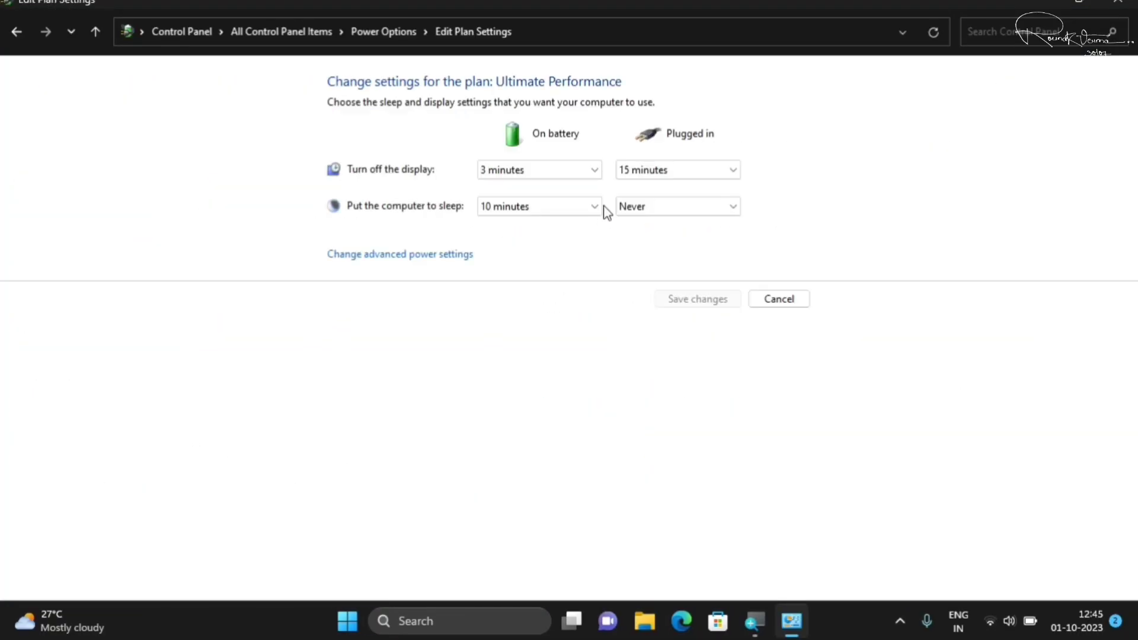
{"action": "left_click", "coordinate": [409, 255]}
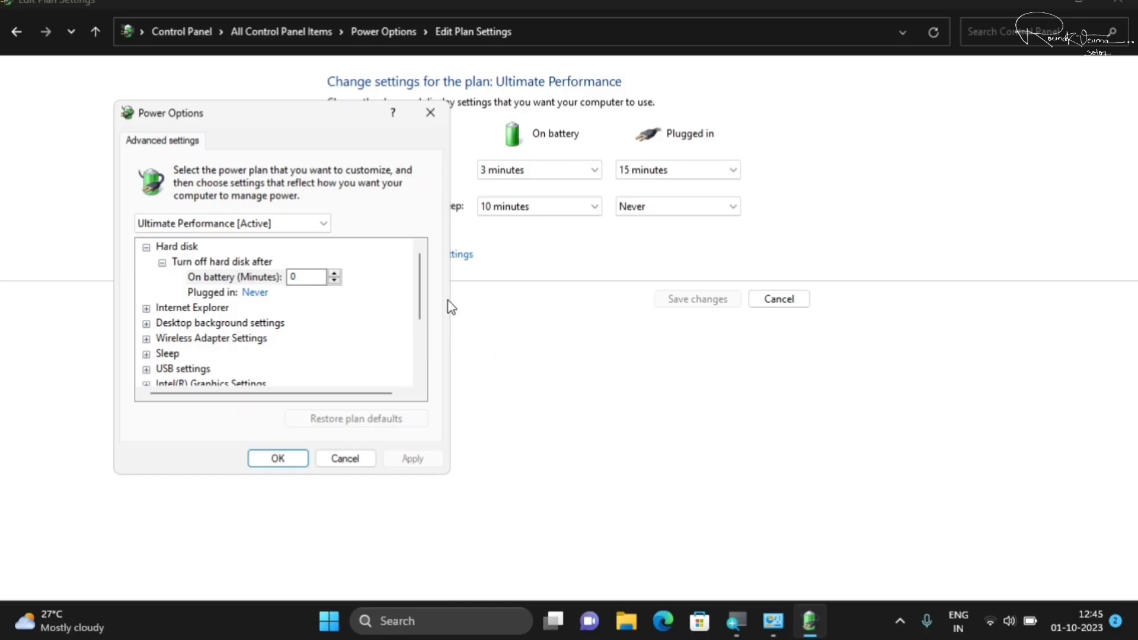
Set the USB selective suspend setting to Enabled for On battery.
{"action": "left_click", "coordinate": [418, 290]}
{"action": "left_click_drag", "start_coordinate": [418, 289], "coordinate": [419, 309]}
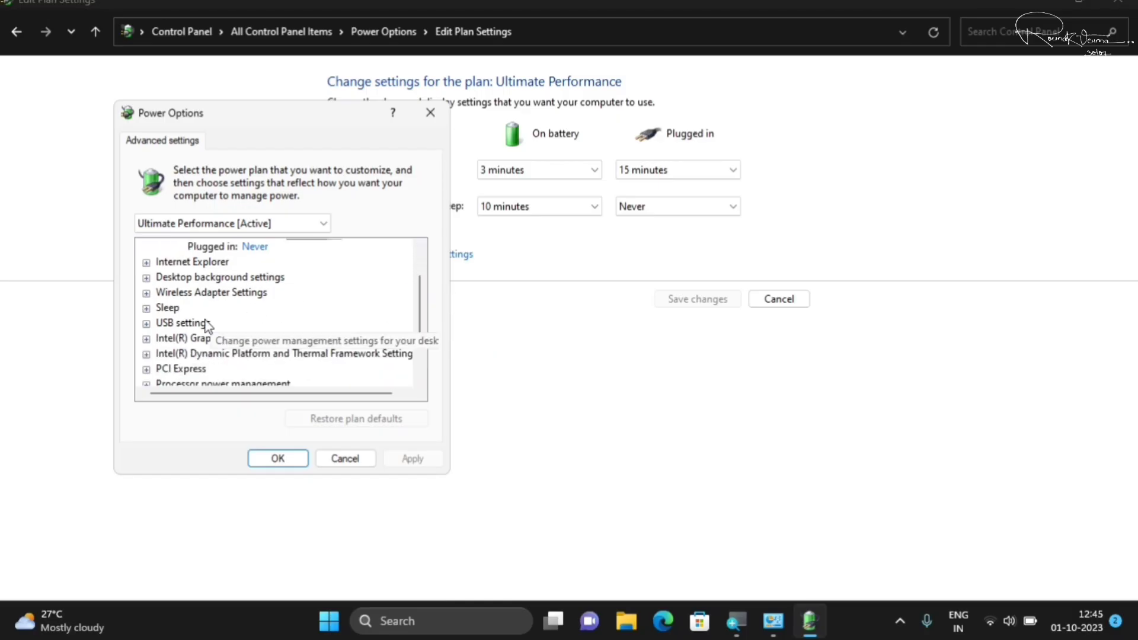
{"action": "left_click", "coordinate": [146, 323]}
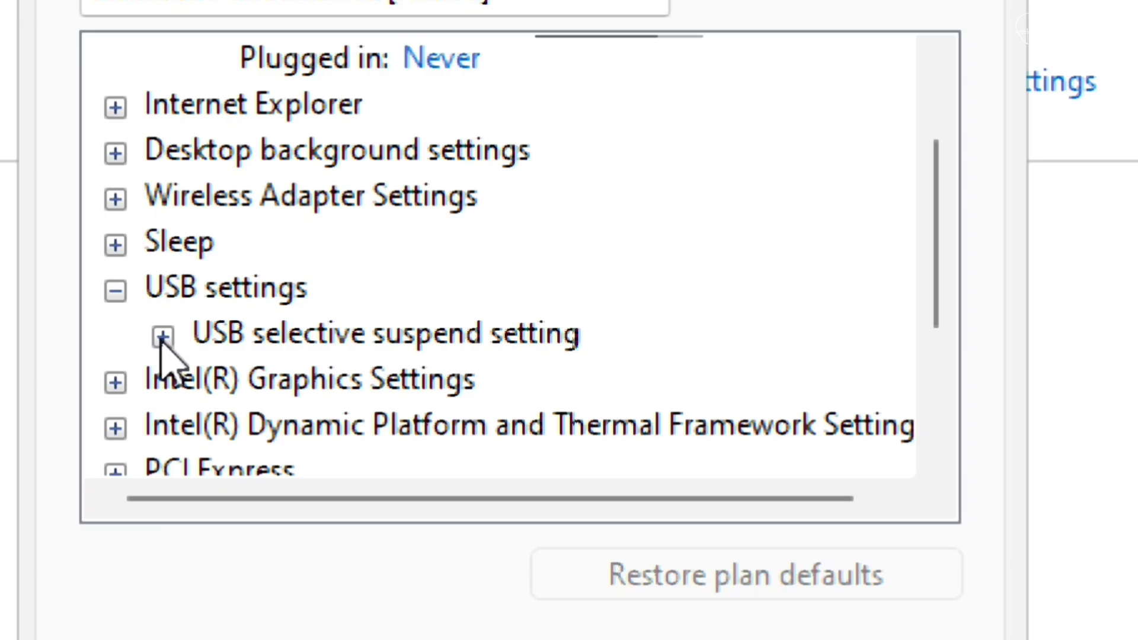
{"action": "left_click", "coordinate": [162, 336]}
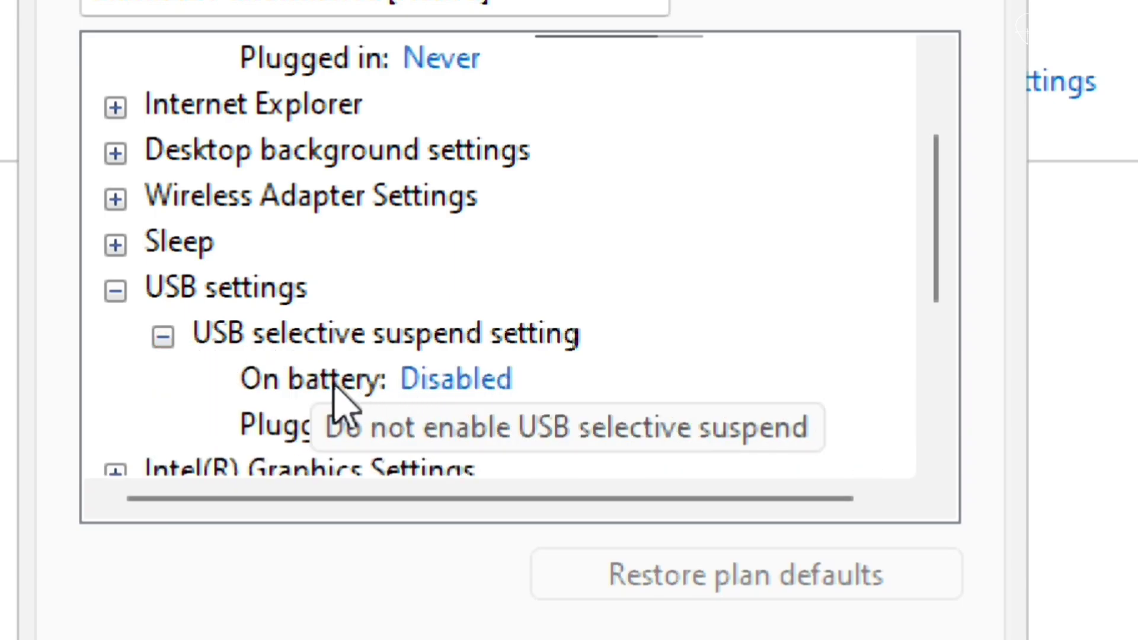
{"action": "left_click", "coordinate": [441, 385]}
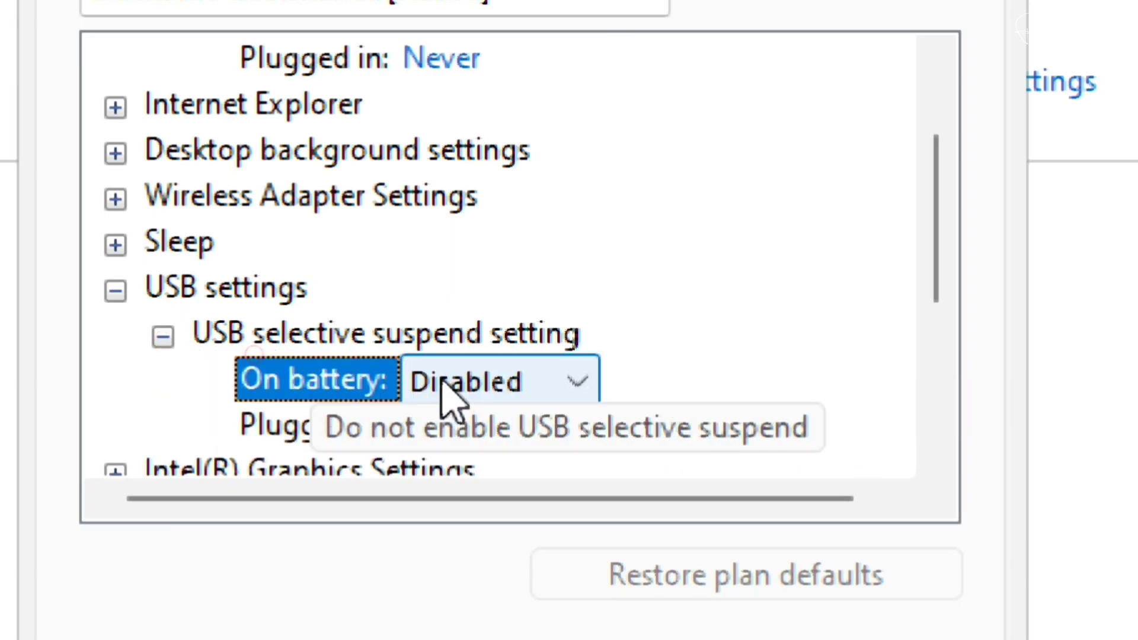
{"action": "left_click", "coordinate": [441, 383]}
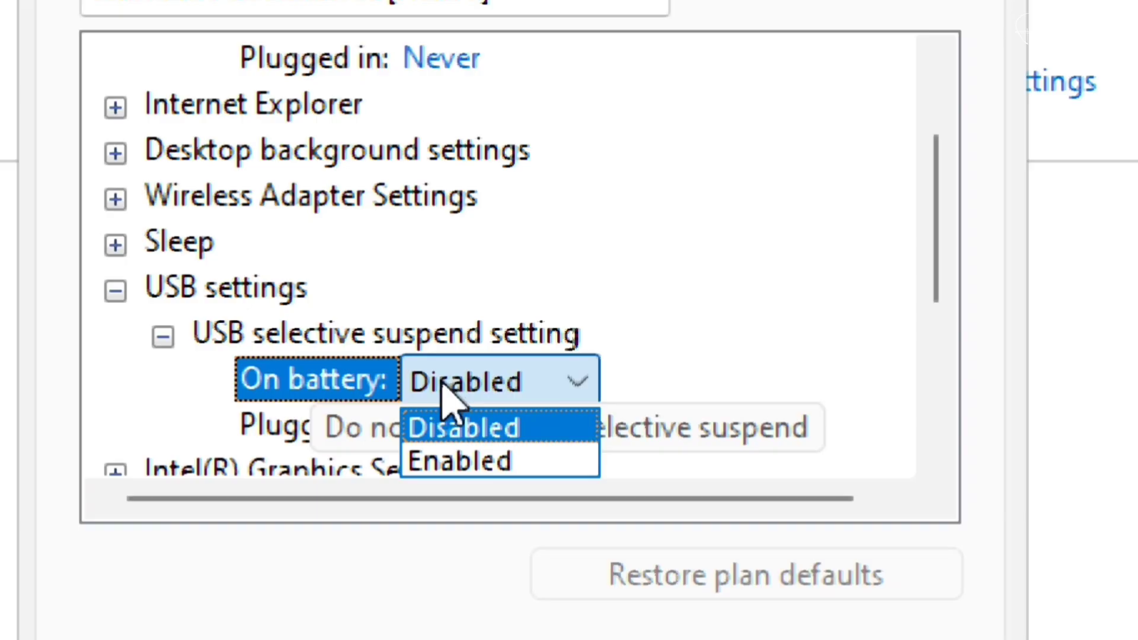
{"action": "left_click", "coordinate": [468, 461]}
Set USB selective suspend to Enabled for Plugged in, apply the change and close the power settings.
{"action": "left_click", "coordinate": [484, 421]}
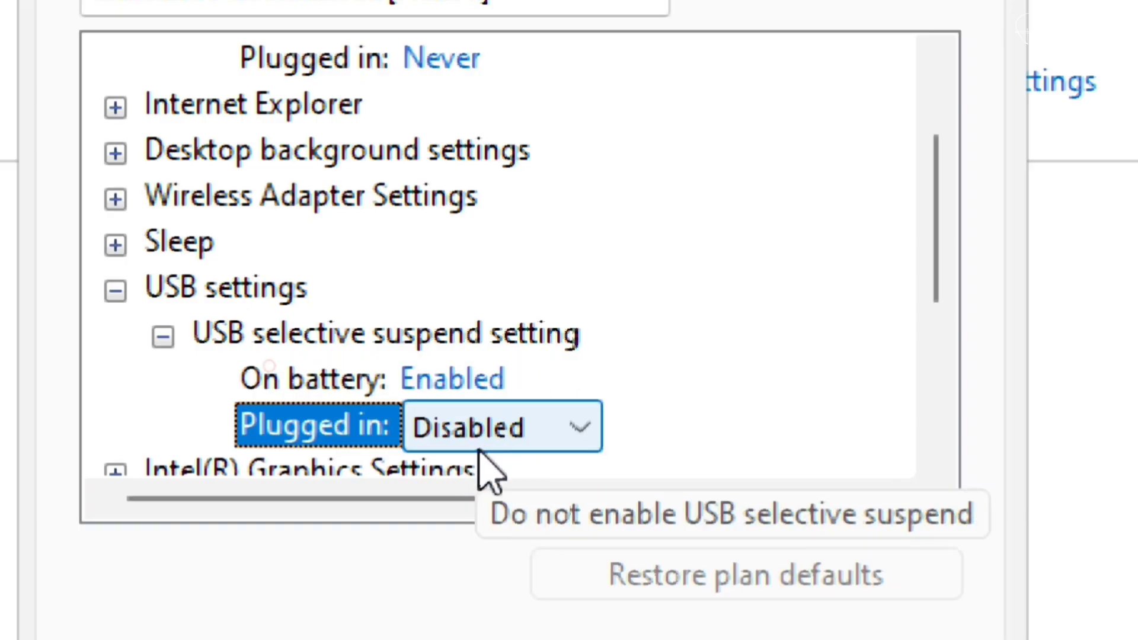
{"action": "left_click", "coordinate": [480, 431]}
{"action": "left_click", "coordinate": [500, 506]}
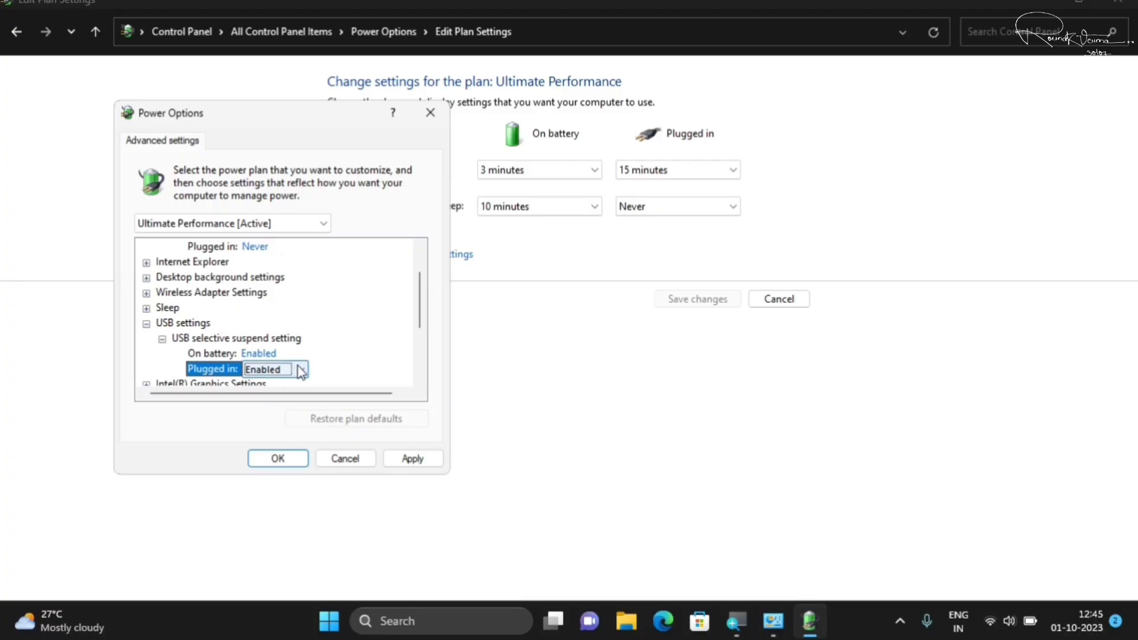
{"action": "left_click", "coordinate": [411, 461]}
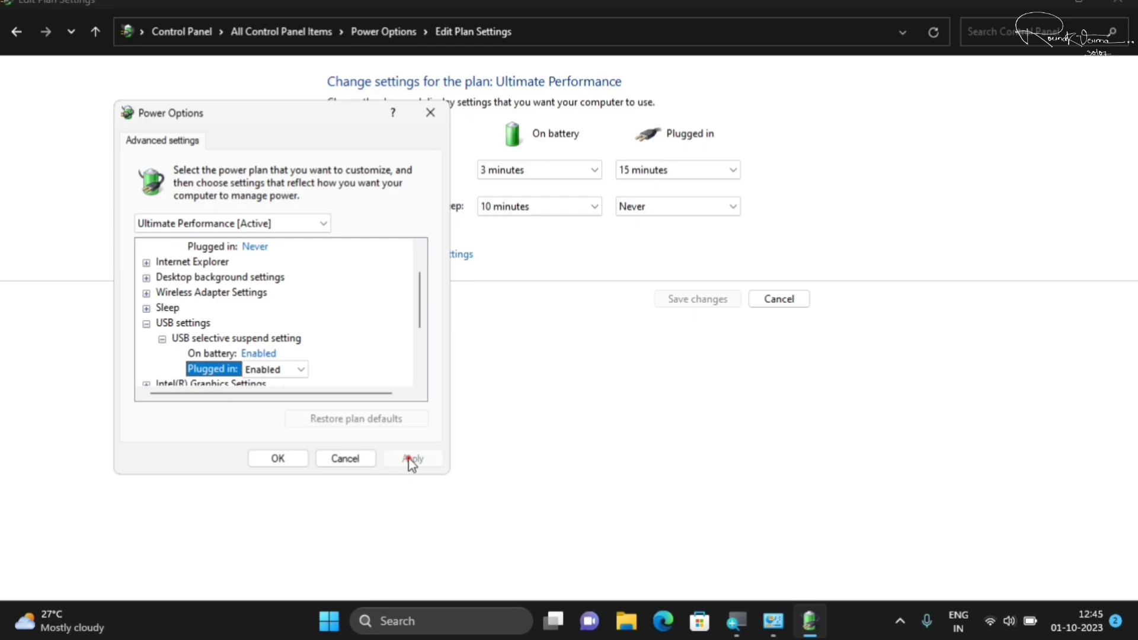
{"action": "left_click", "coordinate": [289, 462]}
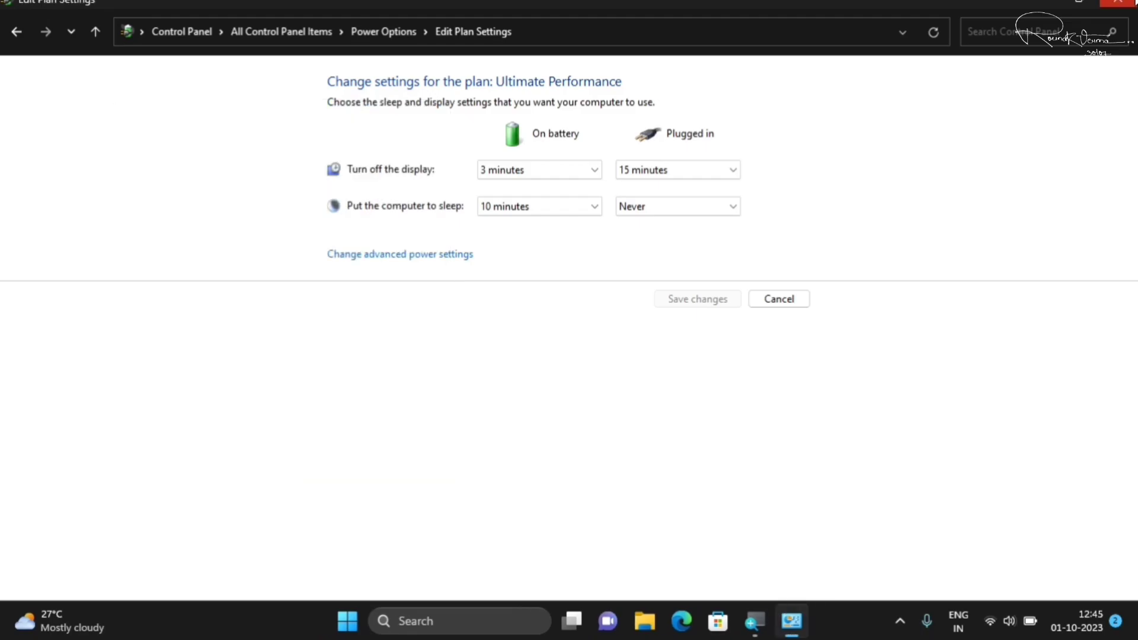
{"action": "left_click", "coordinate": [1118, 2]}
Display the computer's Restart option and dismiss it without restarting.
{"action": "left_click", "coordinate": [366, 621]}
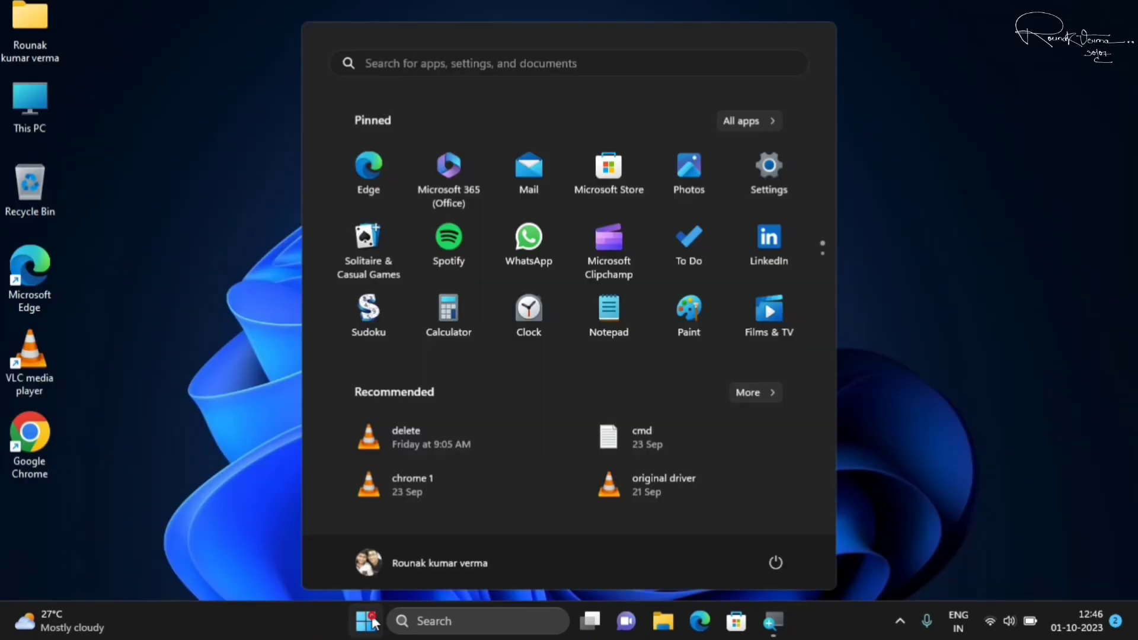
{"action": "left_click", "coordinate": [774, 560]}
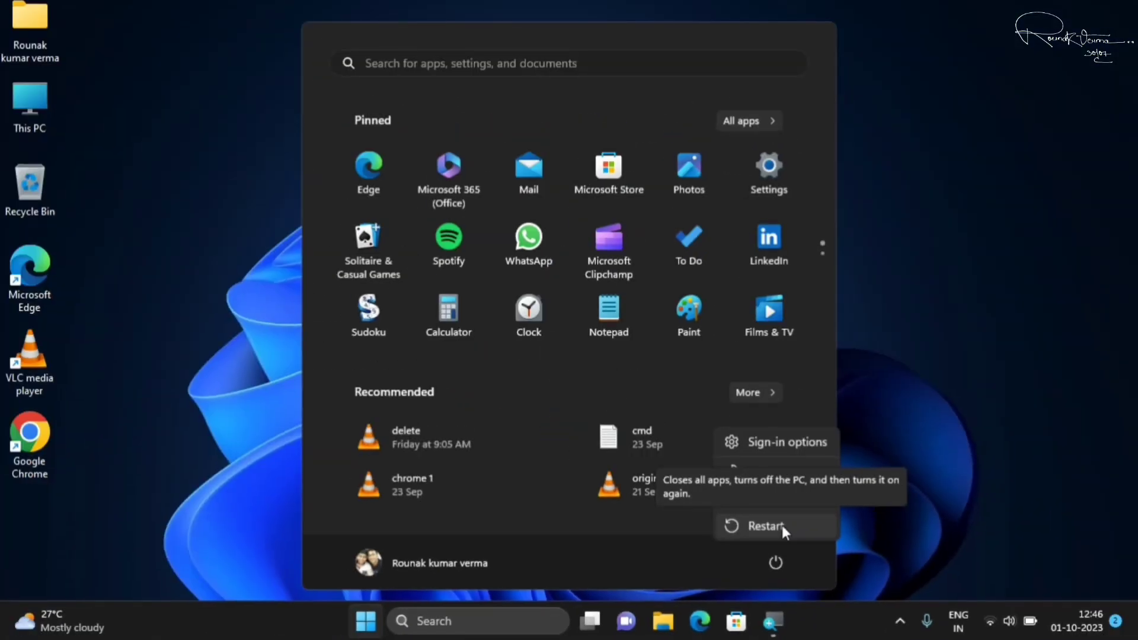
{"action": "left_click", "coordinate": [924, 287]}
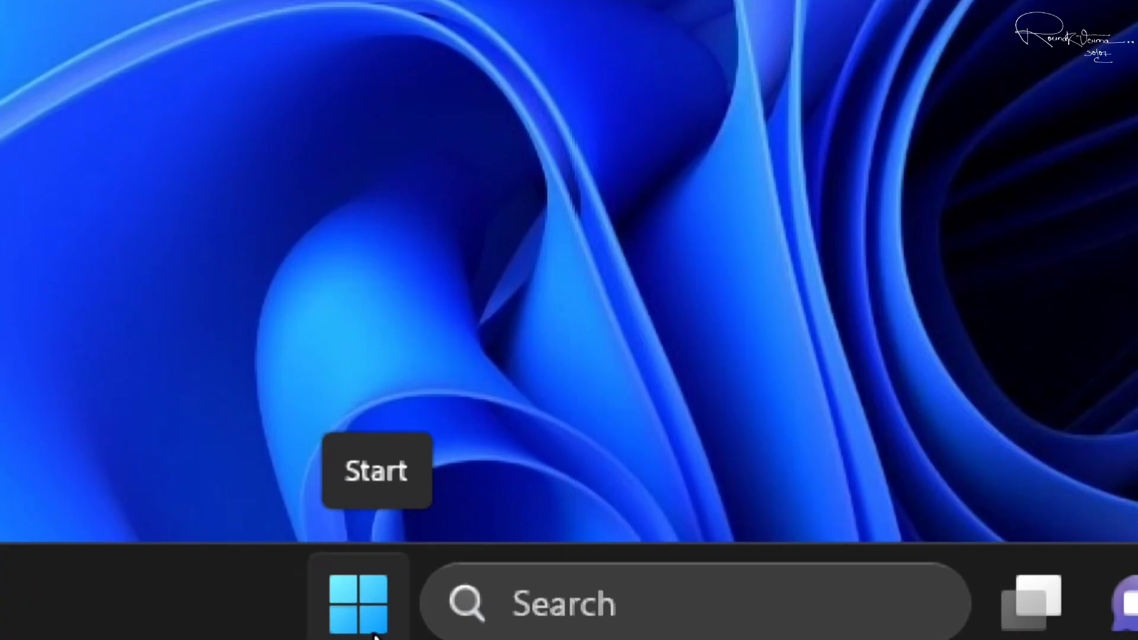
Open Device Manager and expand the Universal Serial Bus controllers category.
{"action": "right_click", "coordinate": [373, 633]}
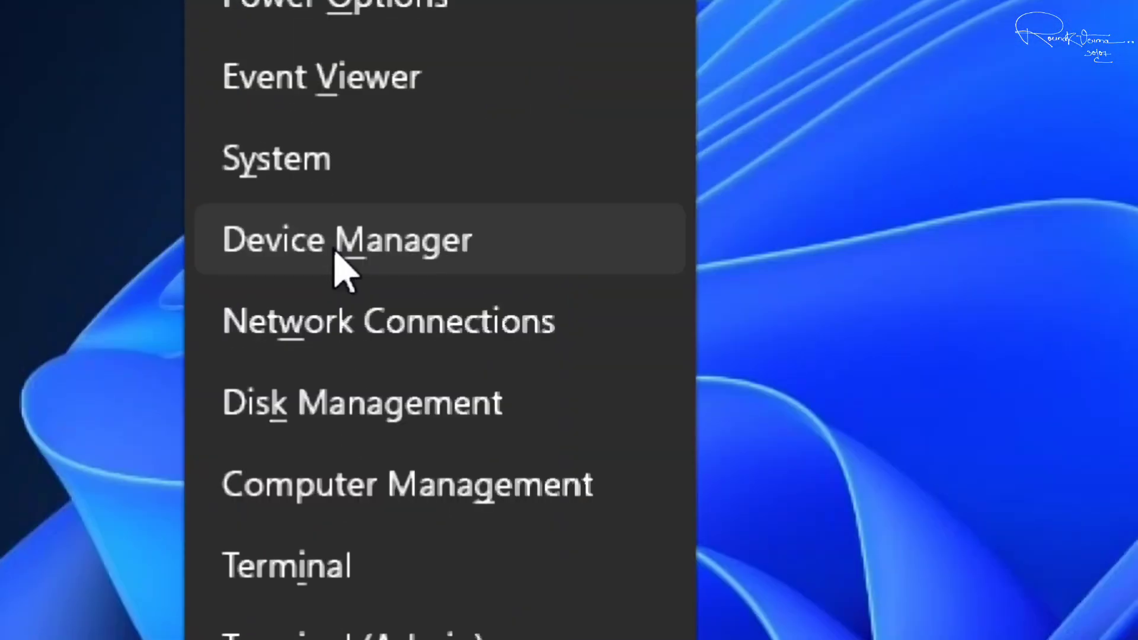
{"action": "left_click", "coordinate": [337, 254]}
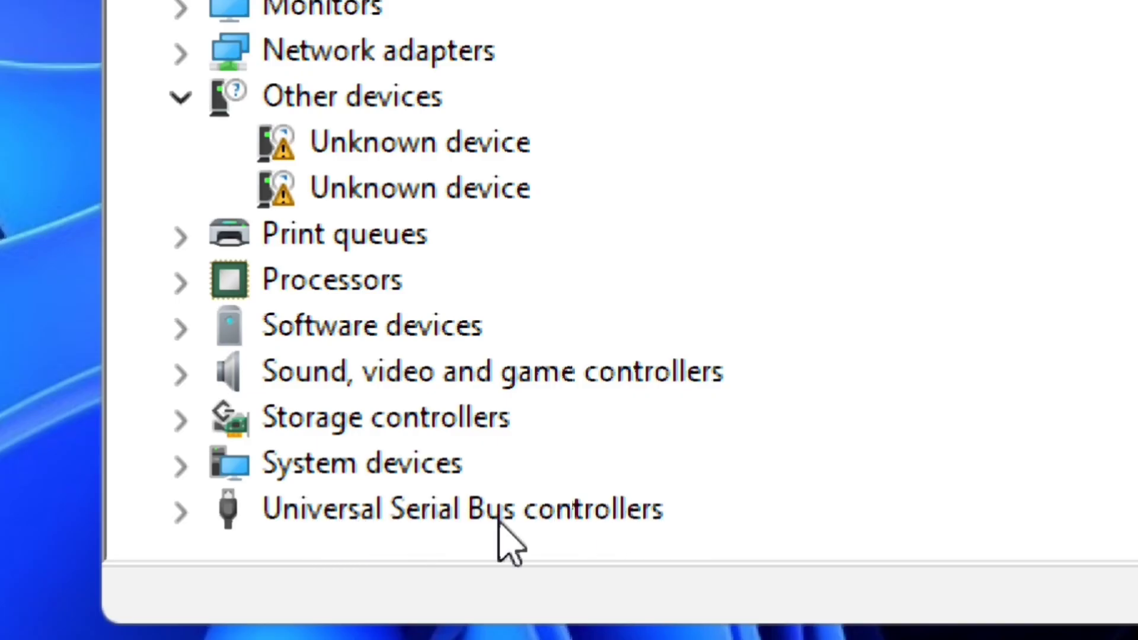
{"action": "left_click", "coordinate": [182, 512]}
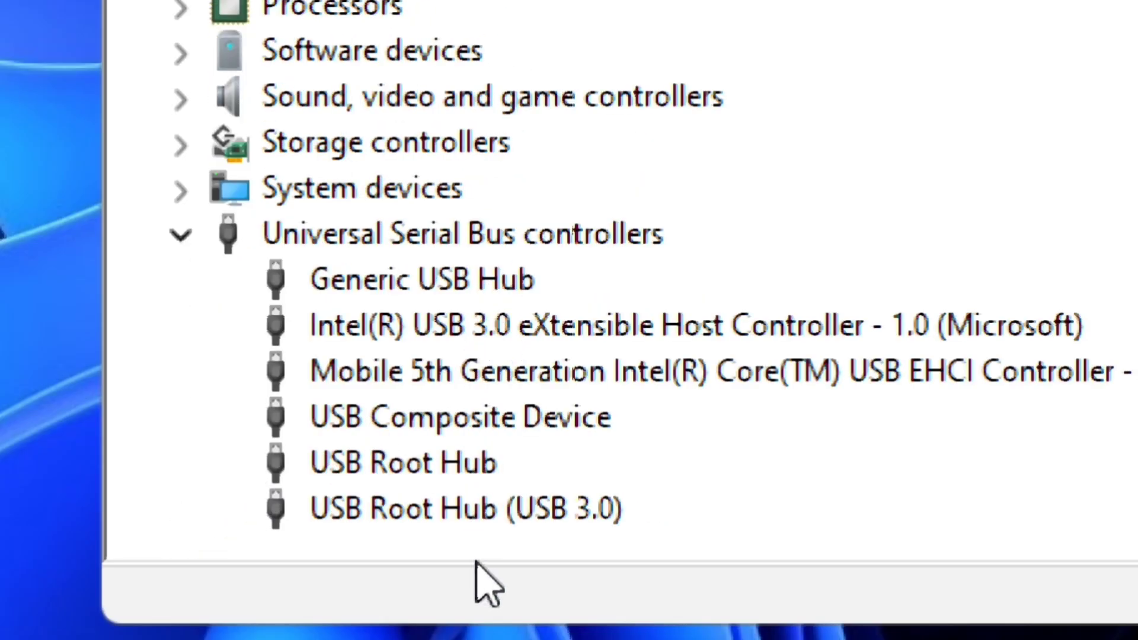
Run an automatic driver update search for the Generic USB Hub and close the update wizard.
{"action": "right_click", "coordinate": [448, 296]}
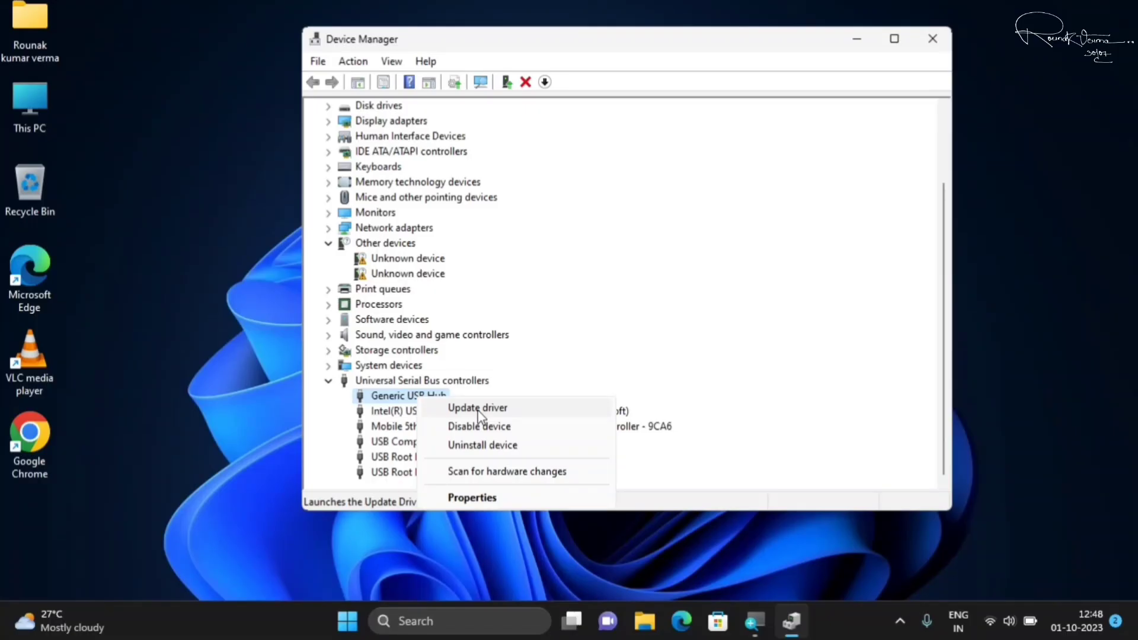
{"action": "left_click", "coordinate": [479, 409]}
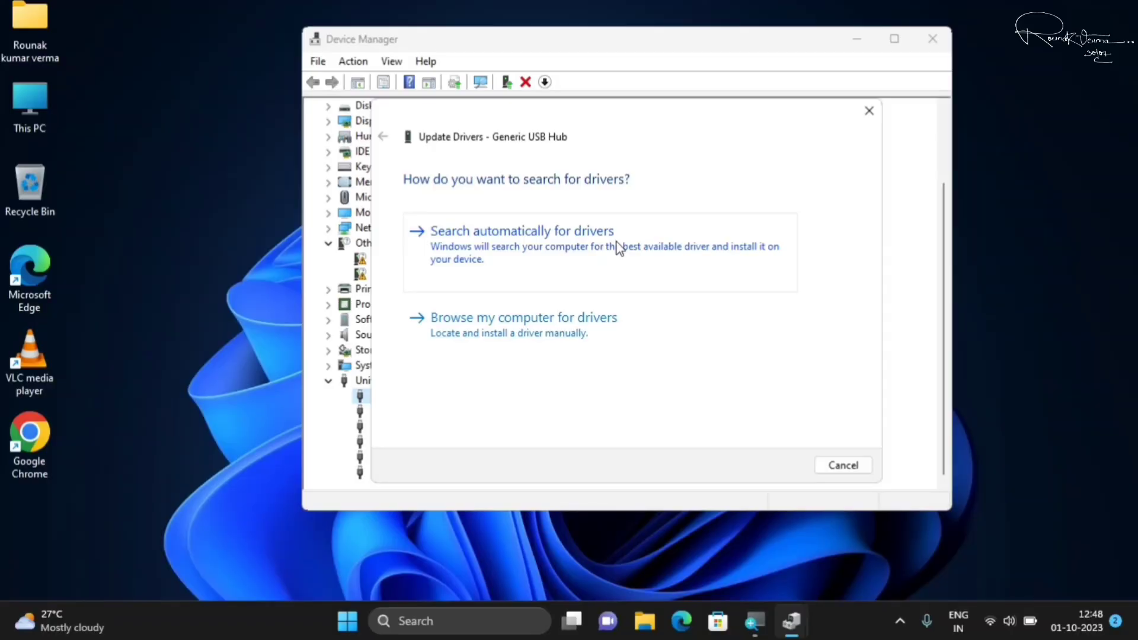
{"action": "left_click", "coordinate": [618, 247]}
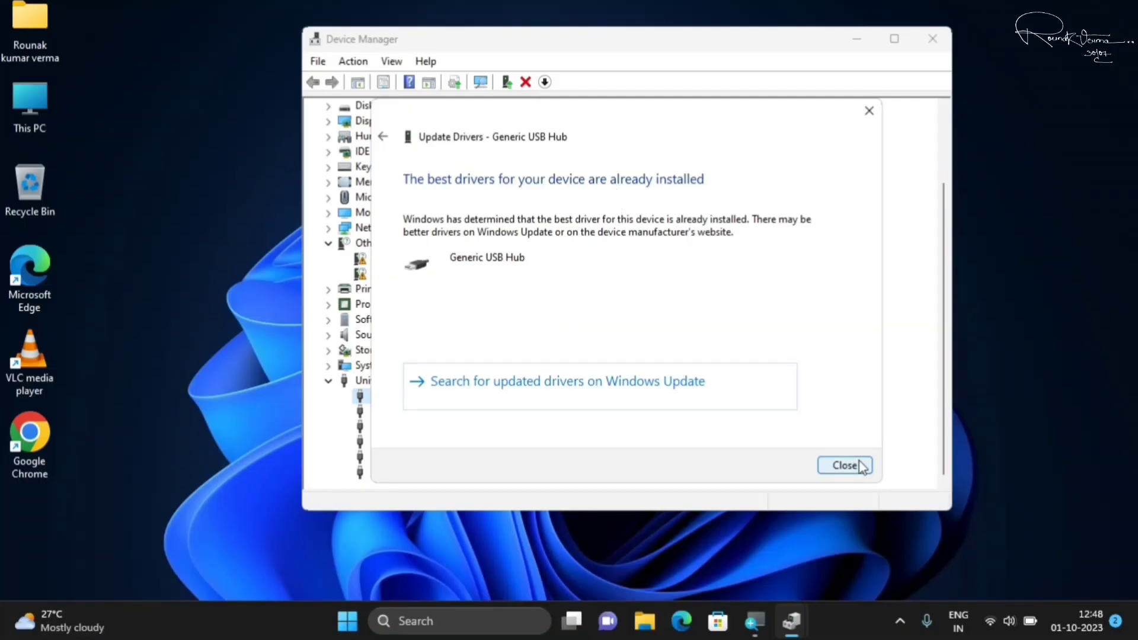
{"action": "left_click", "coordinate": [856, 464]}
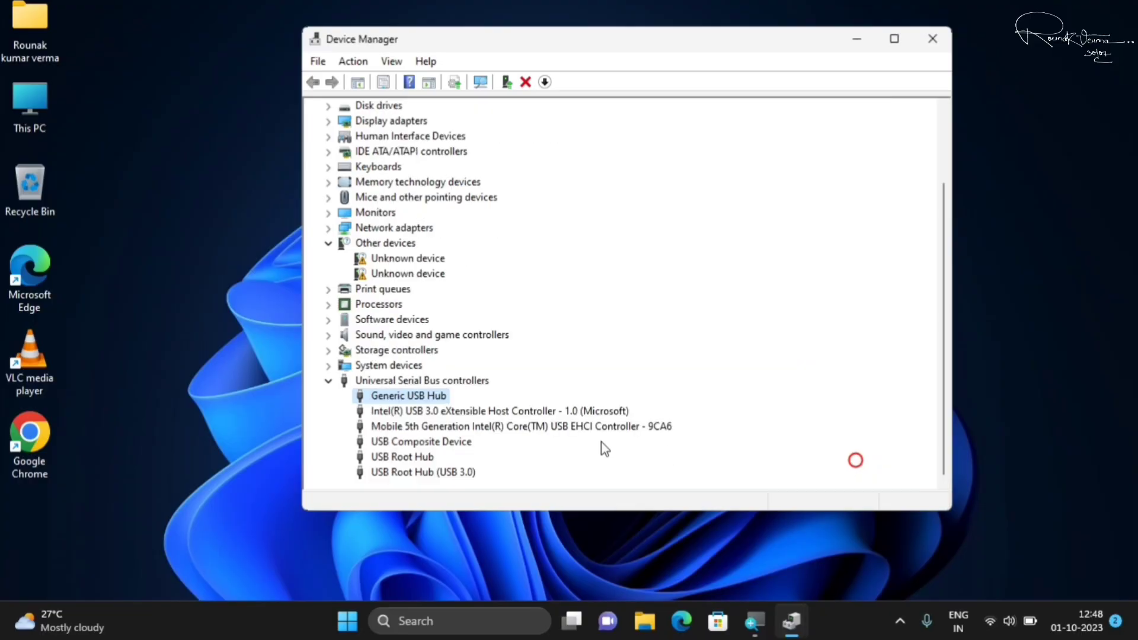
Run an automatic driver update search for the Intel(R) USB 3.0 eXtensible Host Controller and close the wizard.
{"action": "right_click", "coordinate": [525, 409]}
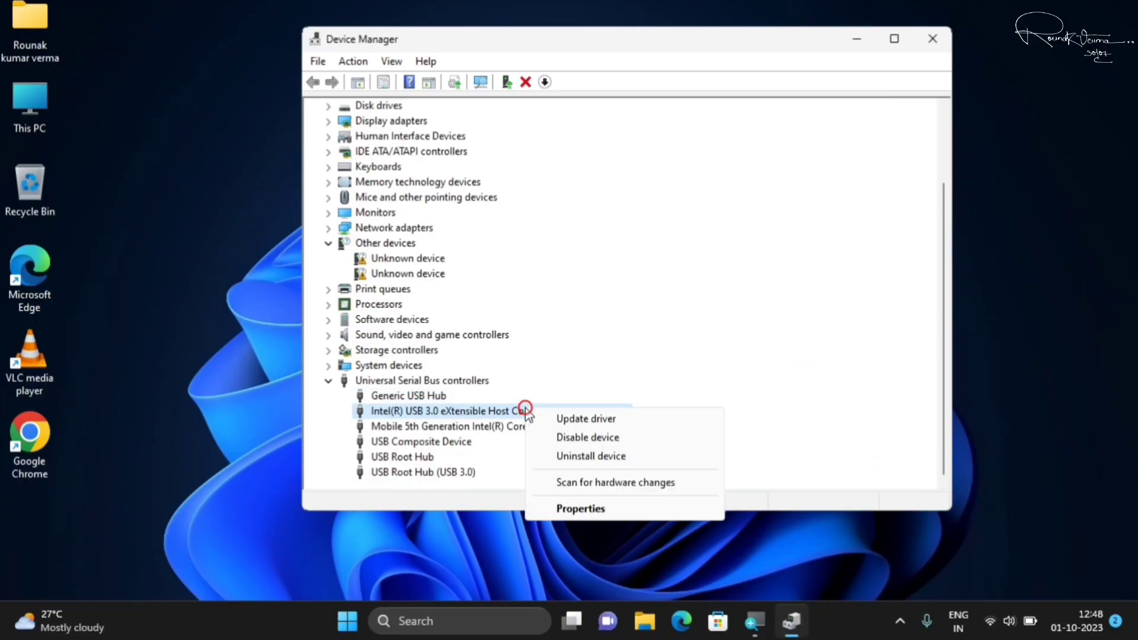
{"action": "left_click", "coordinate": [564, 418]}
{"action": "left_click", "coordinate": [622, 243]}
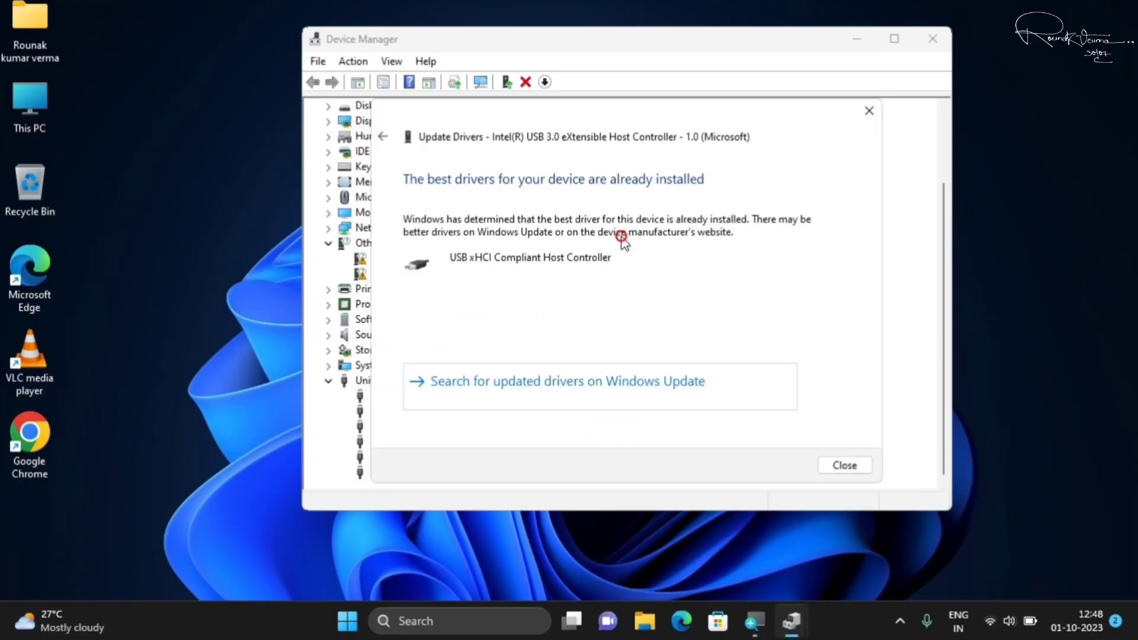
{"action": "left_click", "coordinate": [845, 466]}
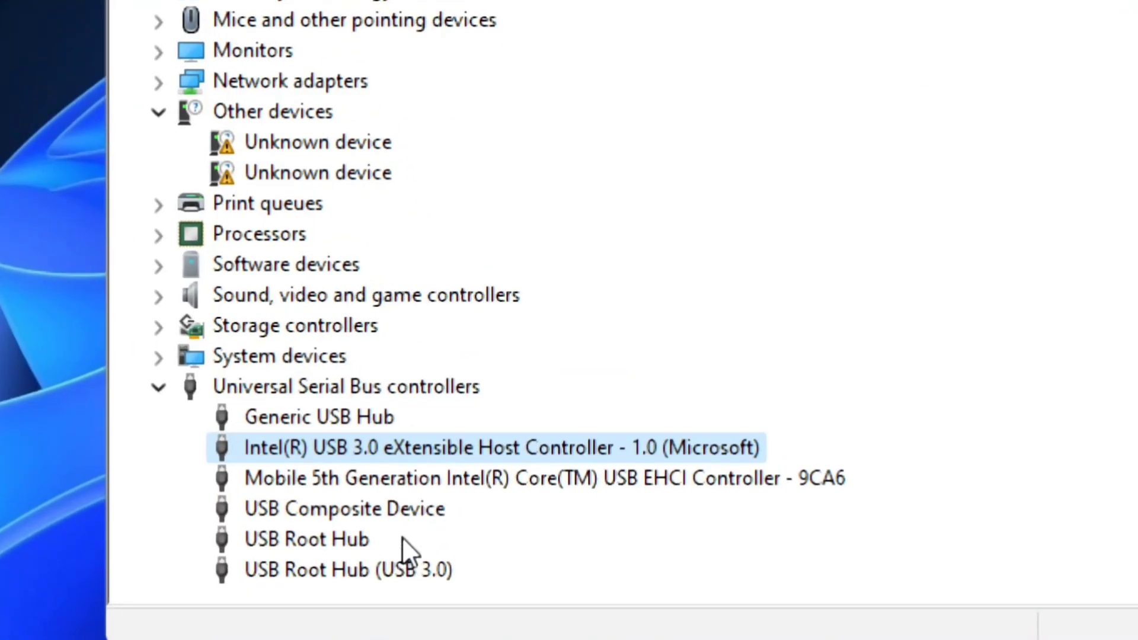
Run an automatic driver update search for the Mobile 5th Generation Intel(R) Core(TM) USB EHCI Controller, then close the wizard and Device Manager.
{"action": "right_click", "coordinate": [403, 475]}
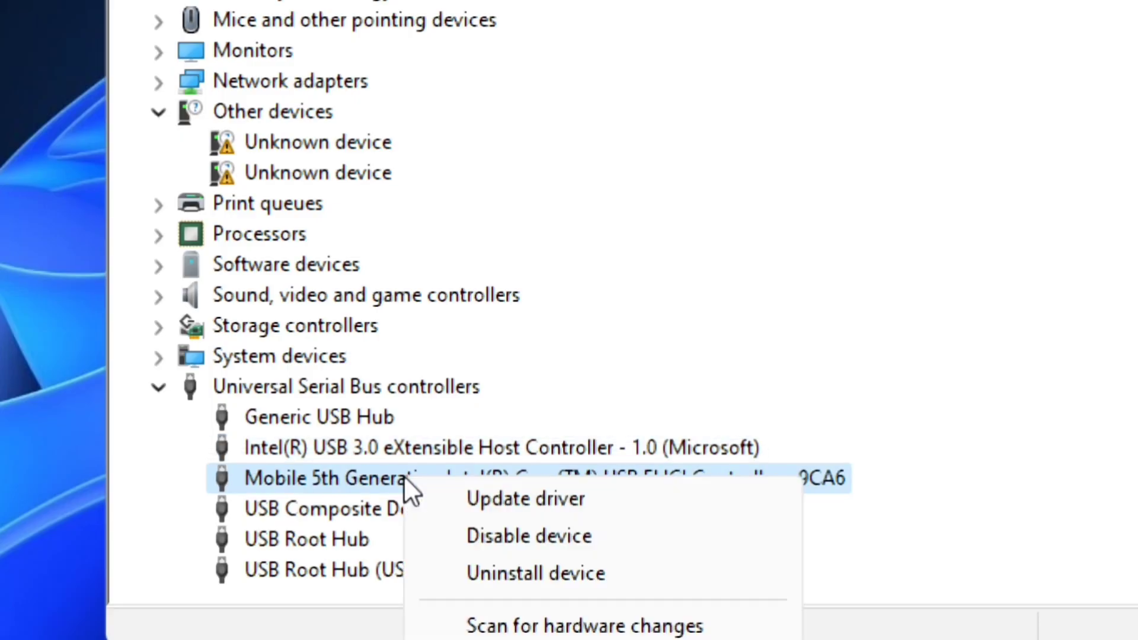
{"action": "left_click", "coordinate": [503, 497]}
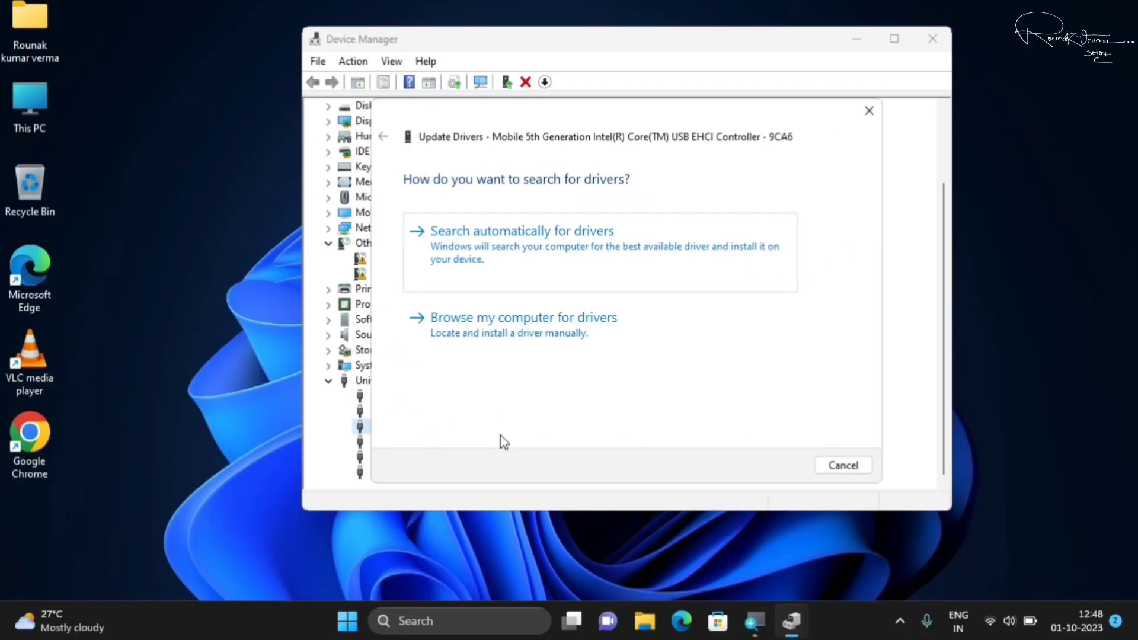
{"action": "left_click", "coordinate": [640, 260]}
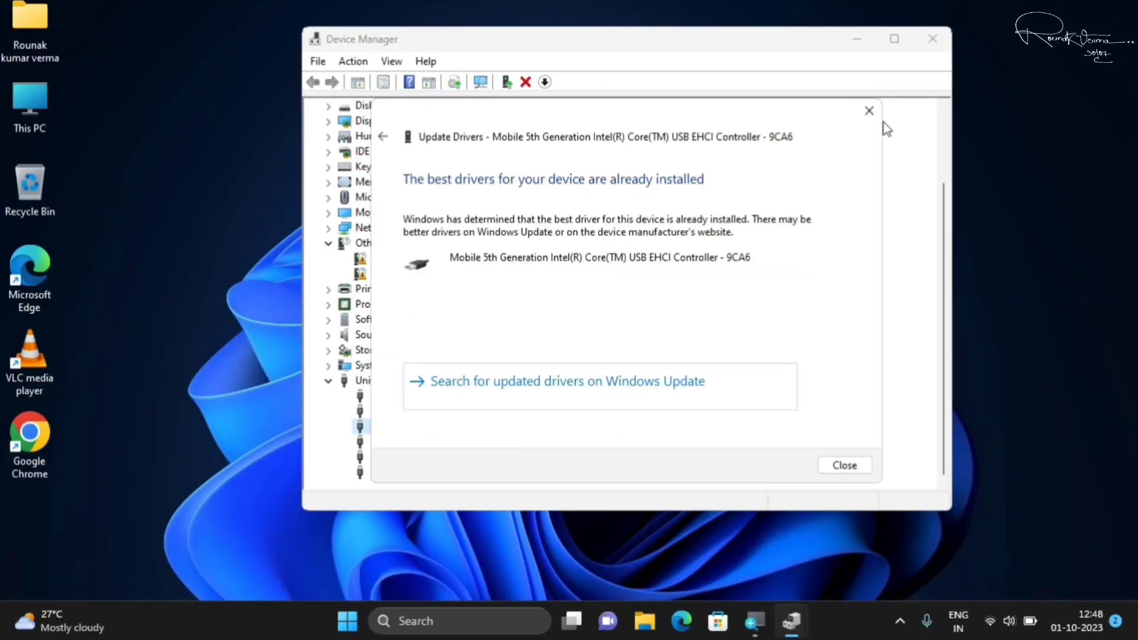
{"action": "left_click", "coordinate": [869, 111]}
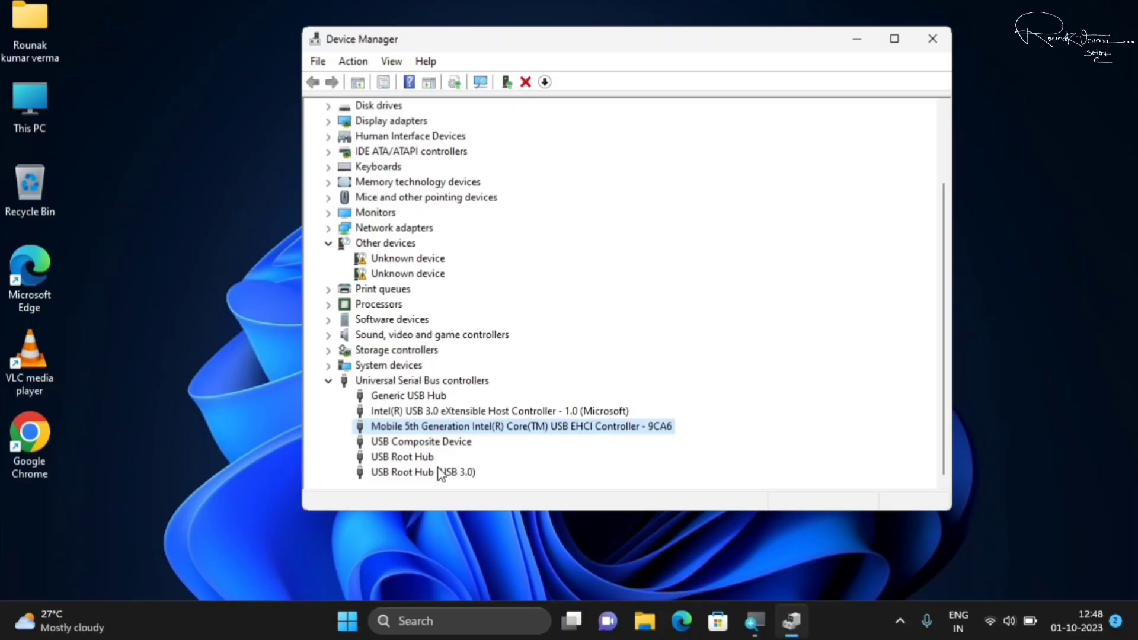
{"action": "left_click", "coordinate": [947, 41]}
Show the computer's Restart option and dismiss it without restarting.
{"action": "left_click", "coordinate": [357, 628]}
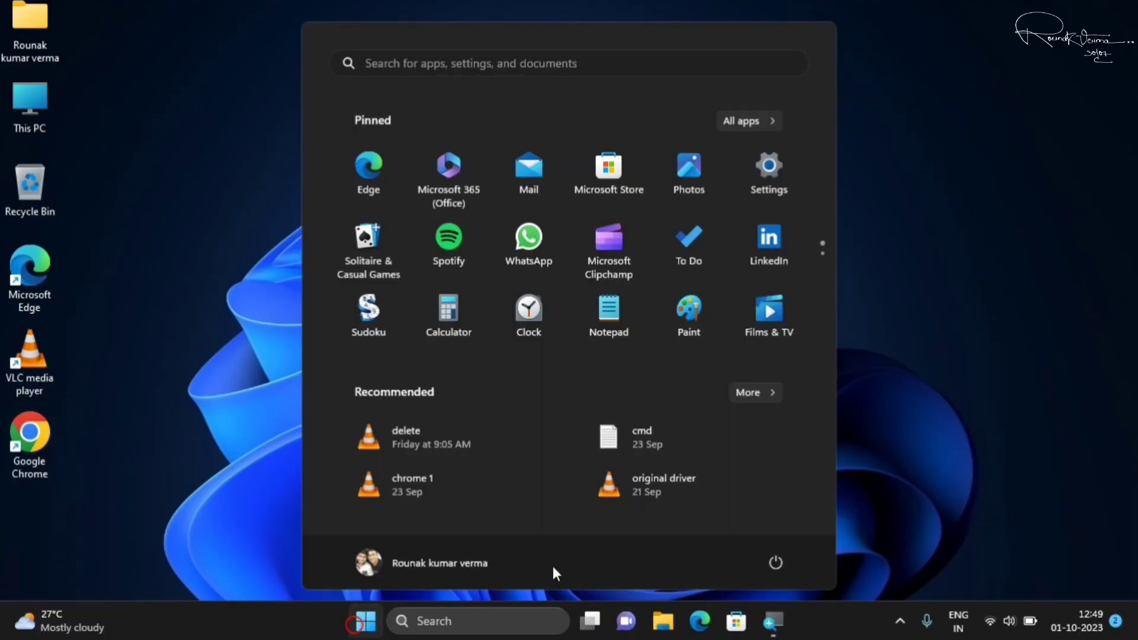
{"action": "left_click", "coordinate": [764, 566]}
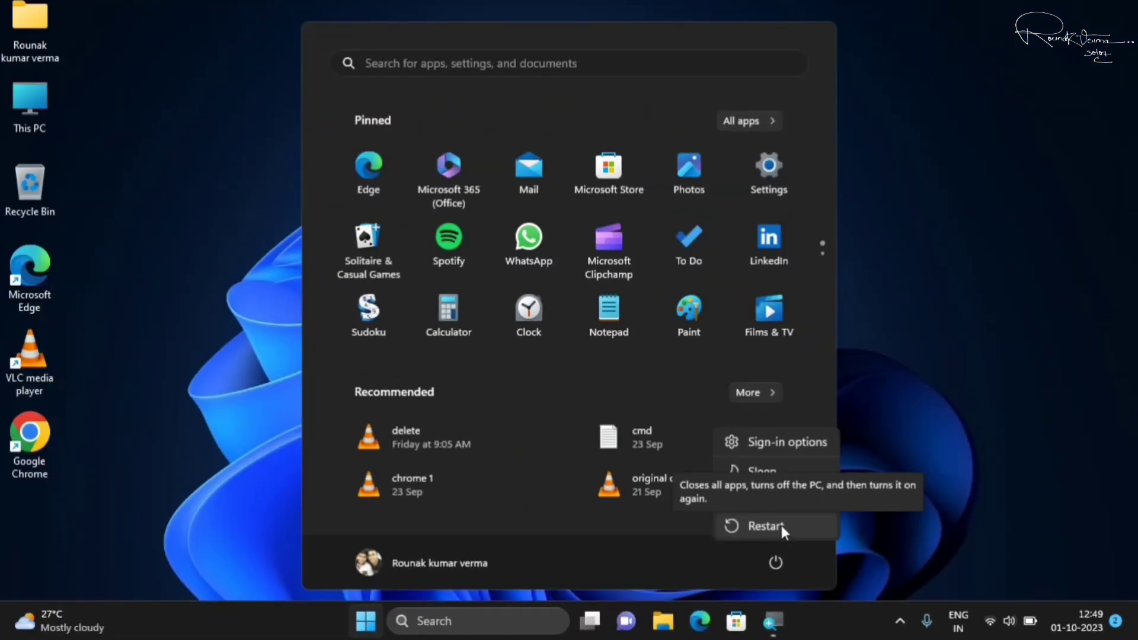
{"action": "left_click", "coordinate": [951, 354]}
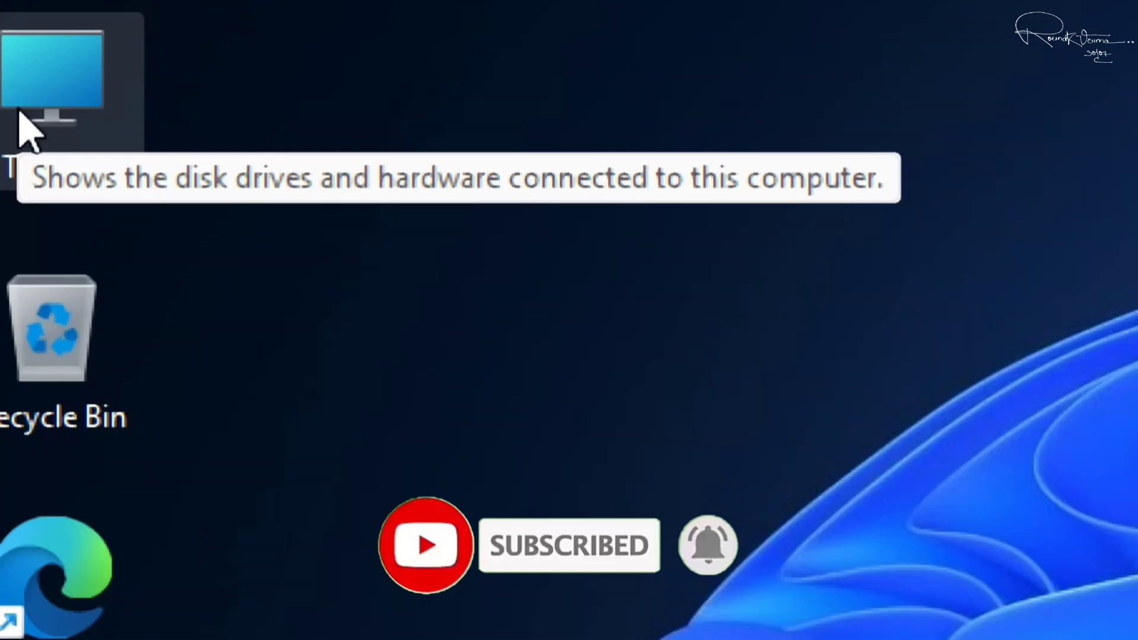
Open This PC and browse to the INF folder inside the Windows folder on Local Disk (C:).
{"action": "double_click", "coordinate": [21, 112]}
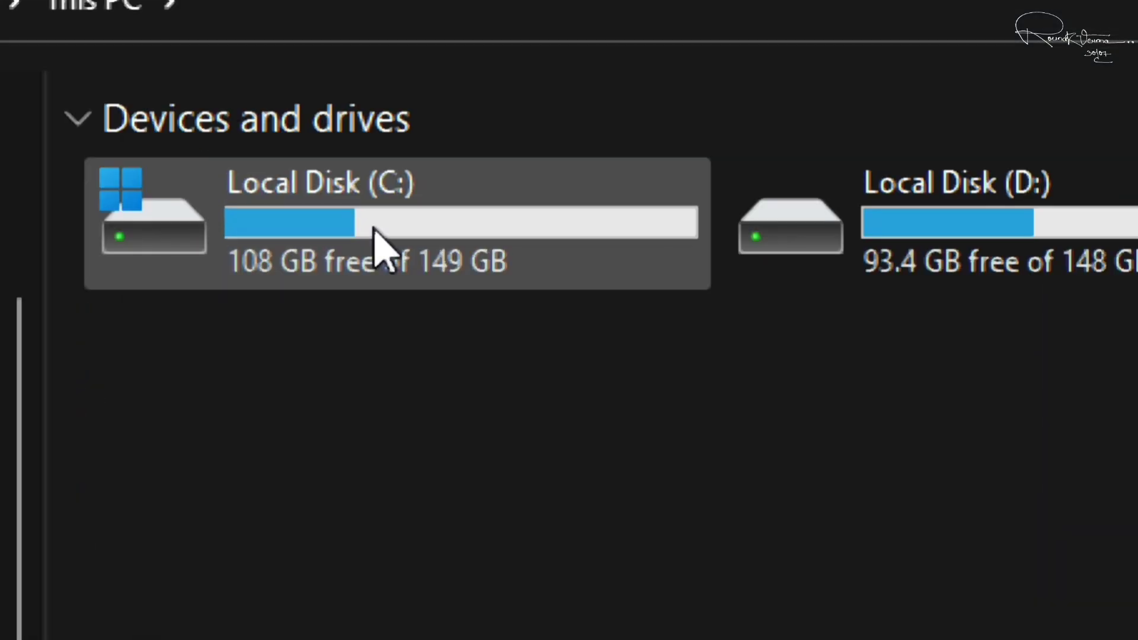
{"action": "left_click", "coordinate": [374, 228]}
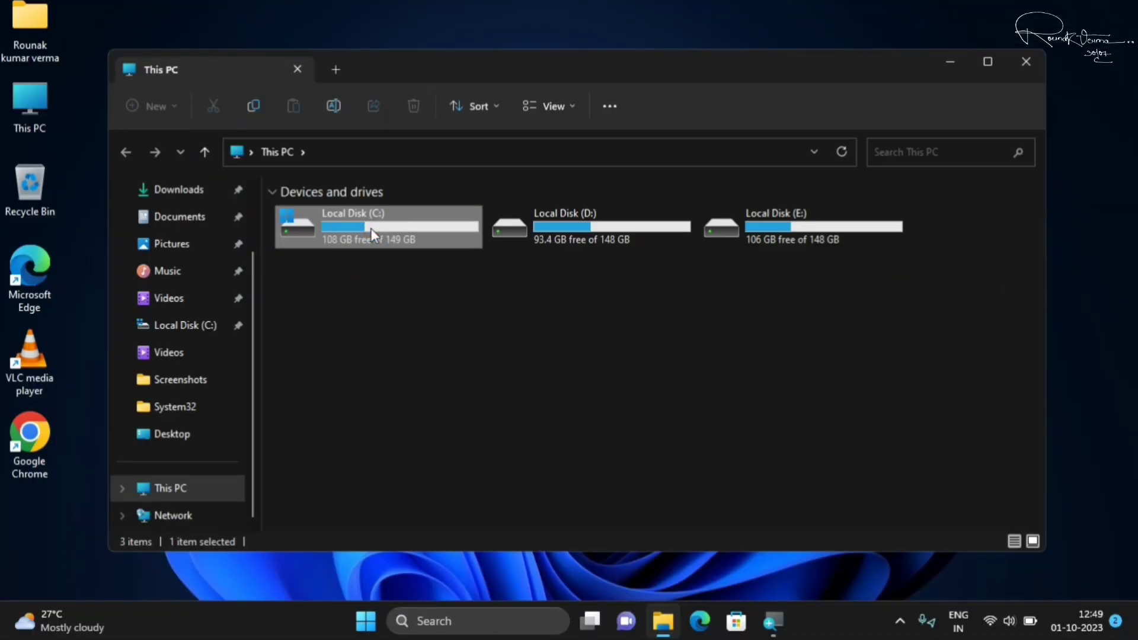
{"action": "double_click", "coordinate": [370, 229]}
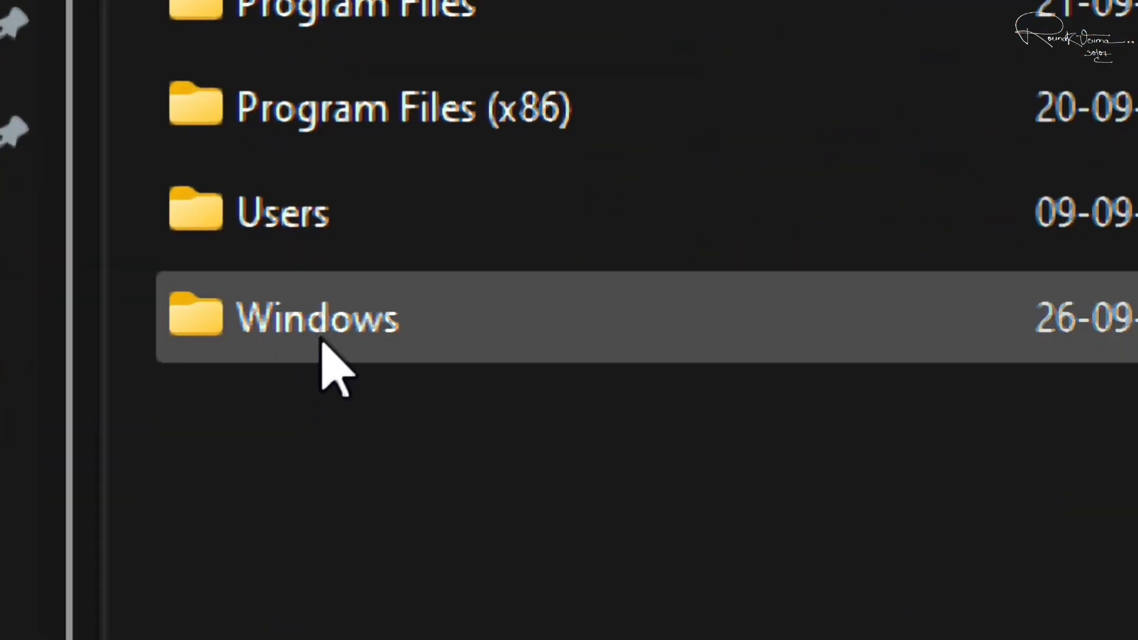
{"action": "double_click", "coordinate": [313, 373]}
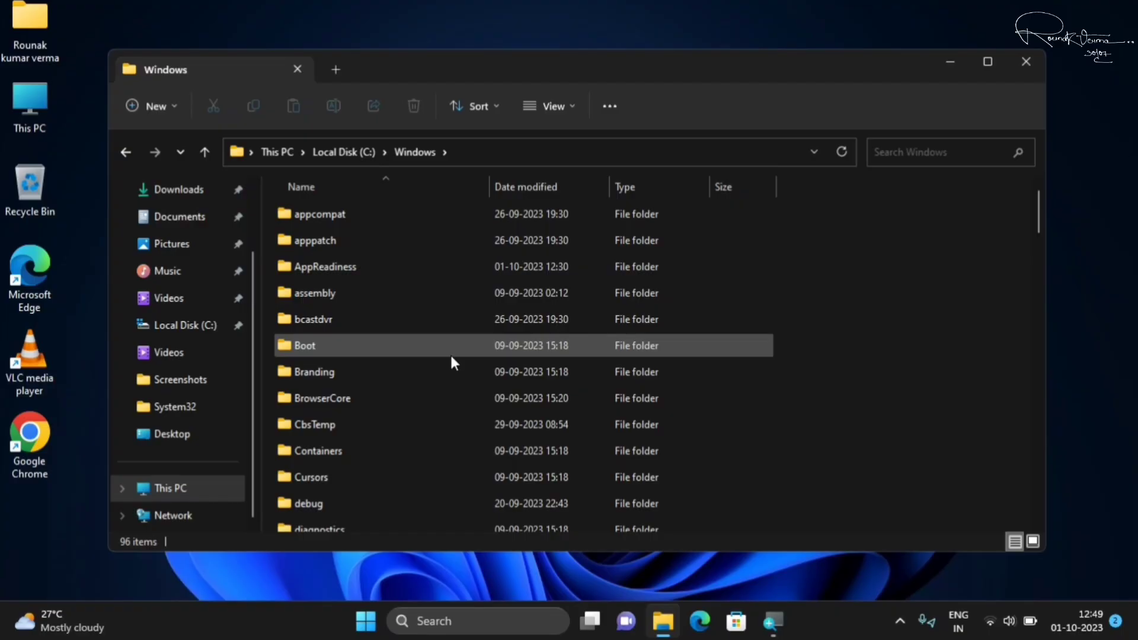
{"action": "mouse_move", "coordinate": [451, 355]}
{"action": "left_click", "coordinate": [422, 347]}
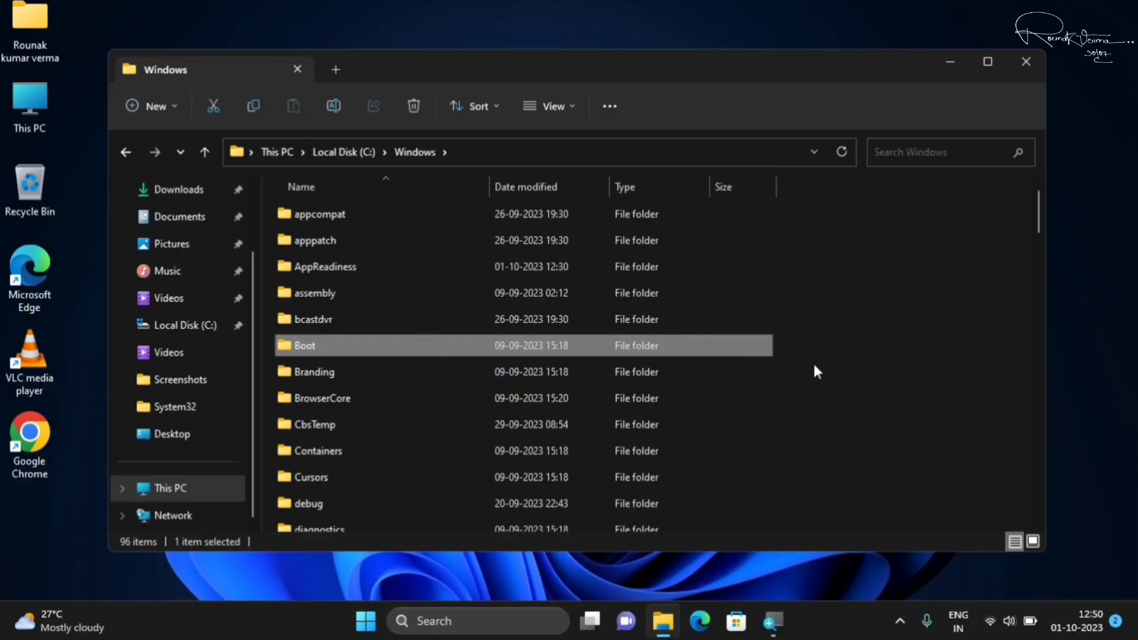
{"action": "key", "text": "i"}
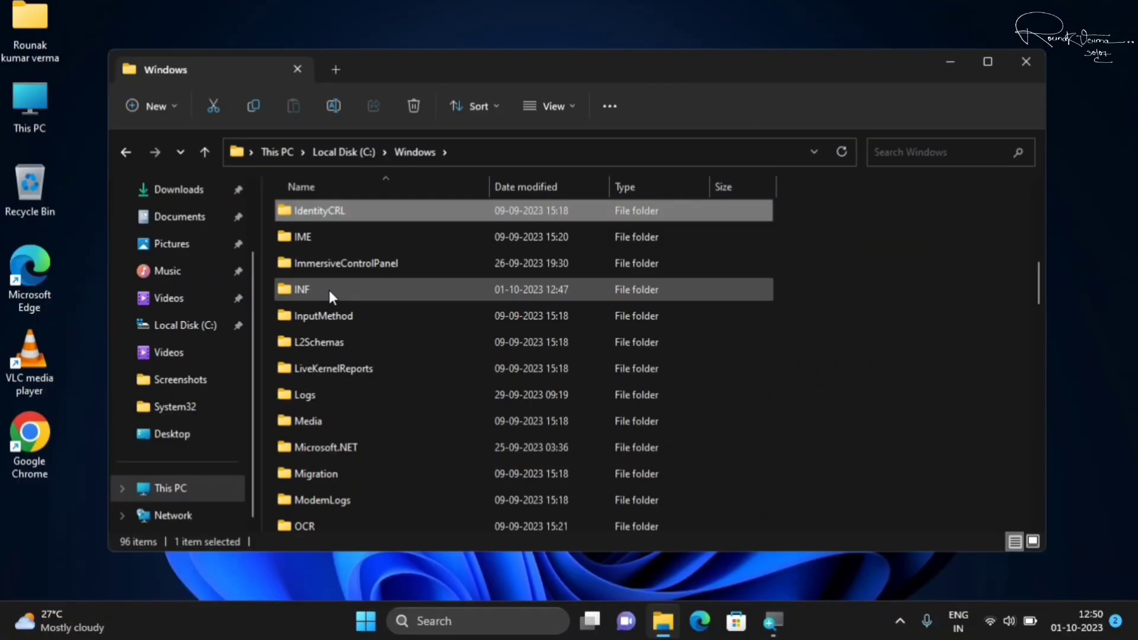
{"action": "double_click", "coordinate": [330, 292]}
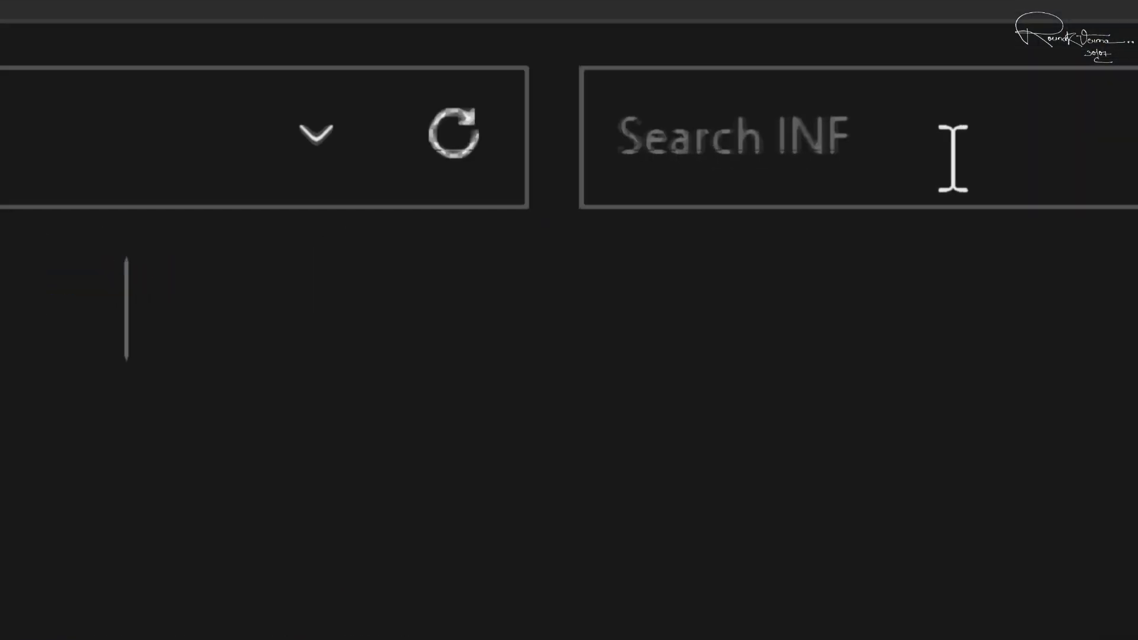
Search the INF folder for wpdmtp and install the Setup Information file named exactly wpdmtp.
{"action": "left_click", "coordinate": [515, 149]}
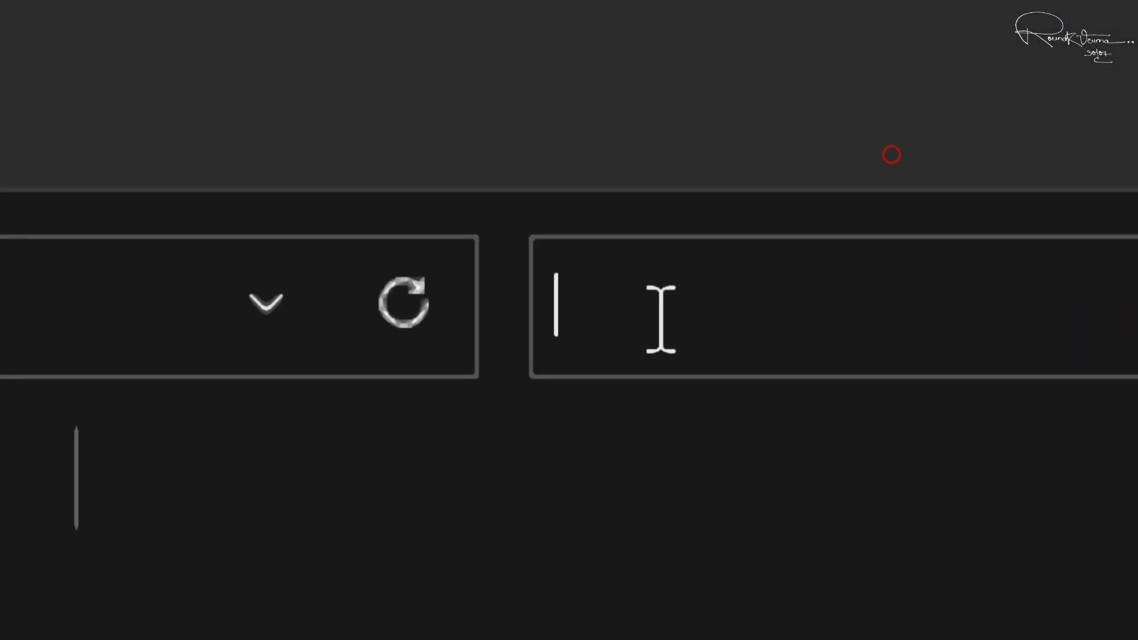
{"action": "type", "text": "w"}
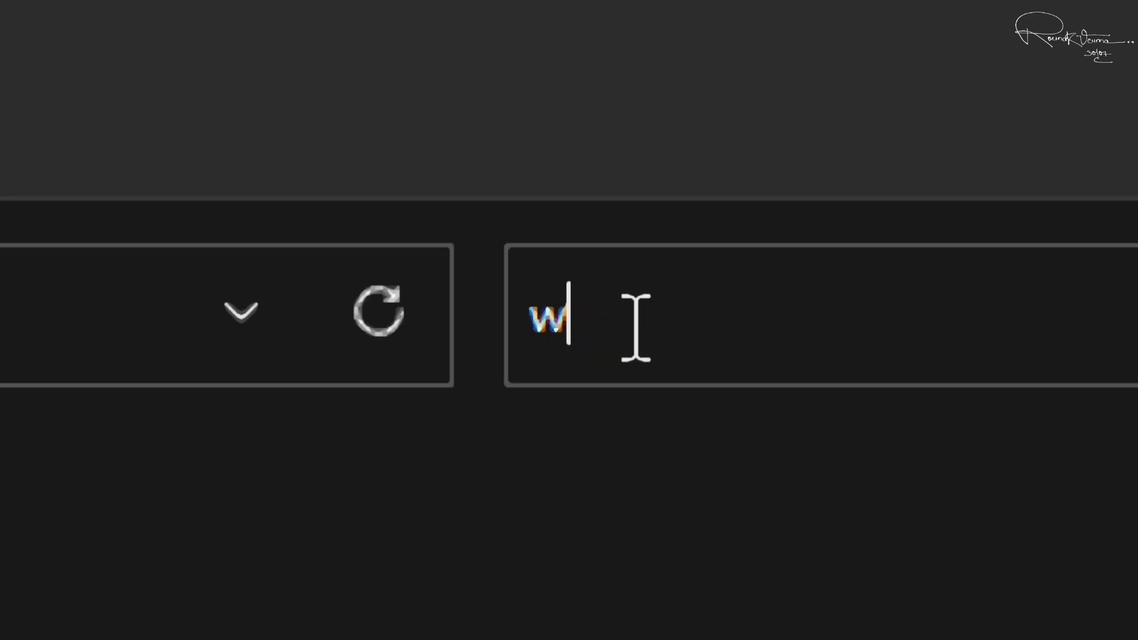
{"action": "type", "text": "pdmtp"}
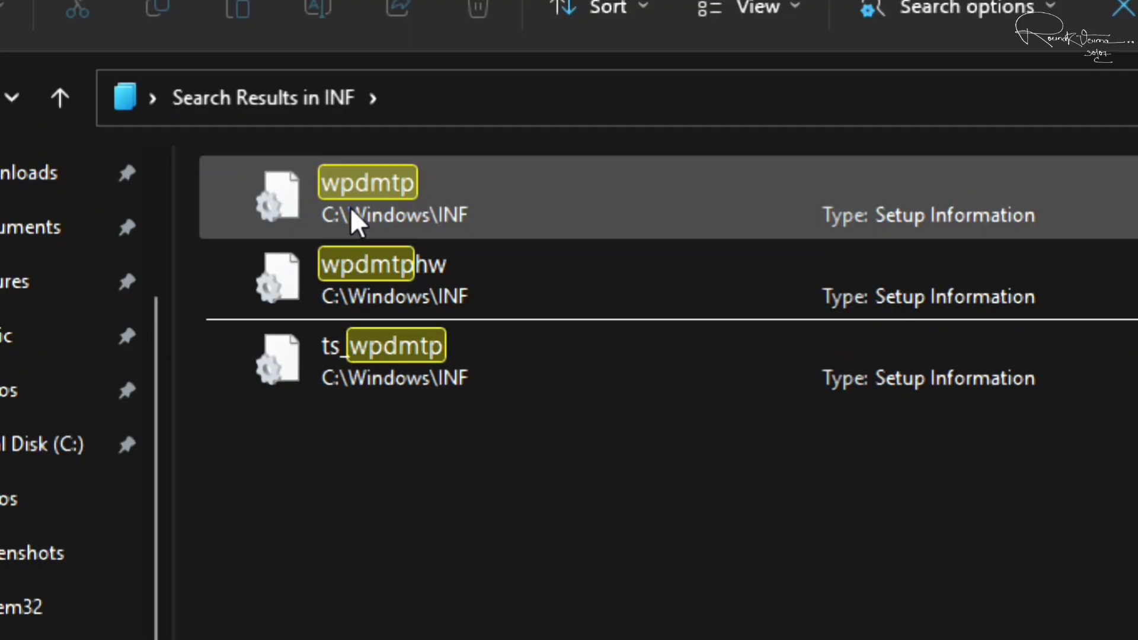
{"action": "right_click", "coordinate": [474, 193]}
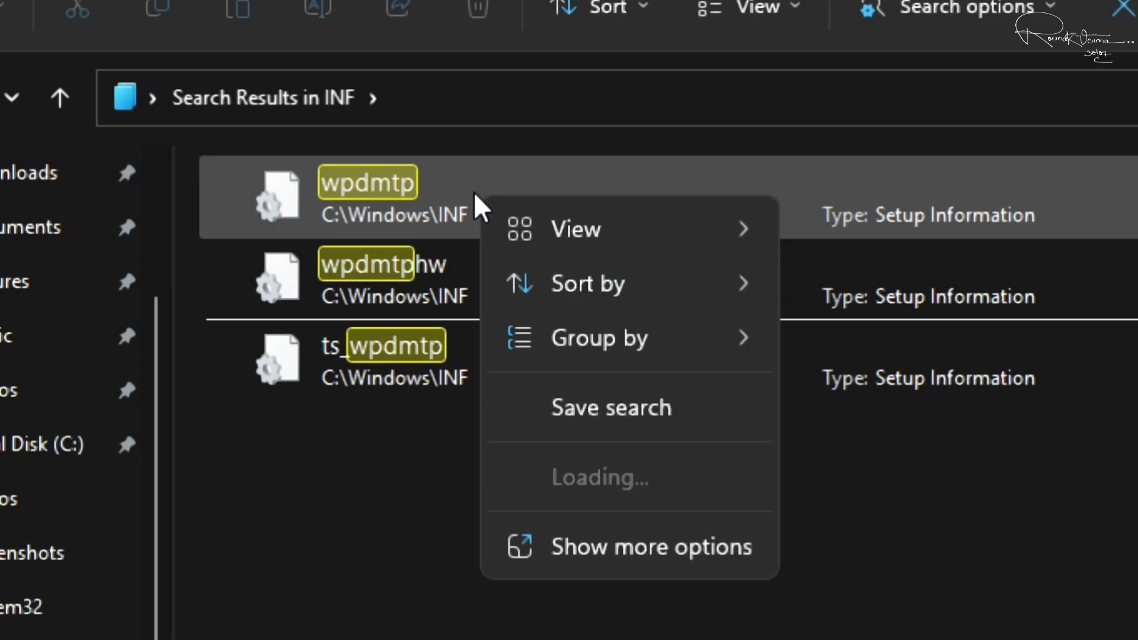
{"action": "right_click", "coordinate": [398, 190]}
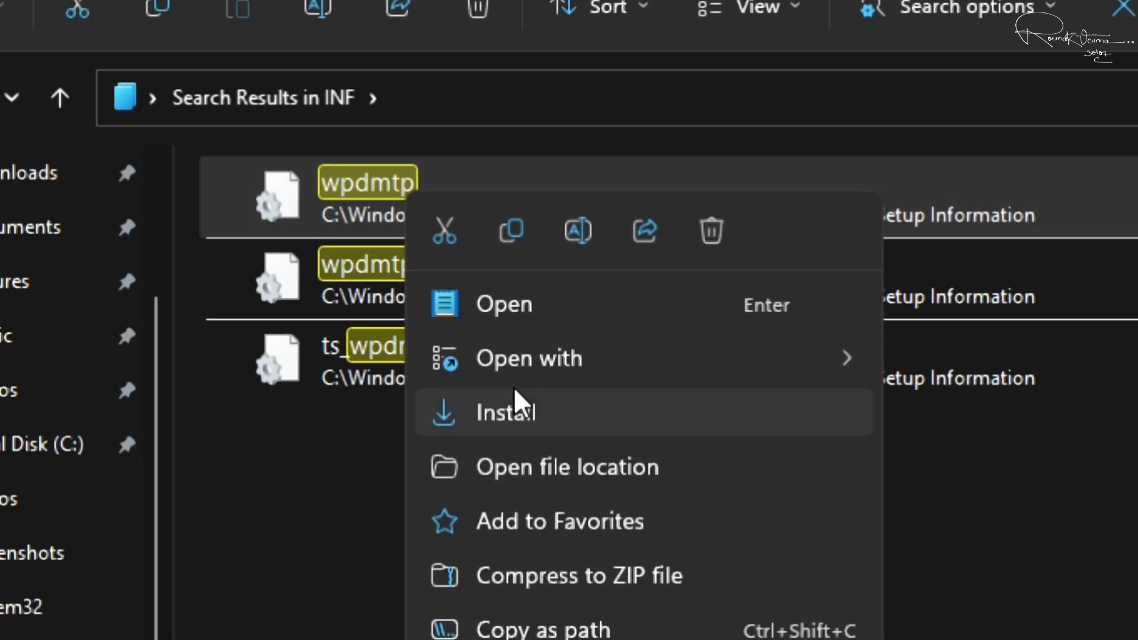
{"action": "left_click", "coordinate": [507, 419]}
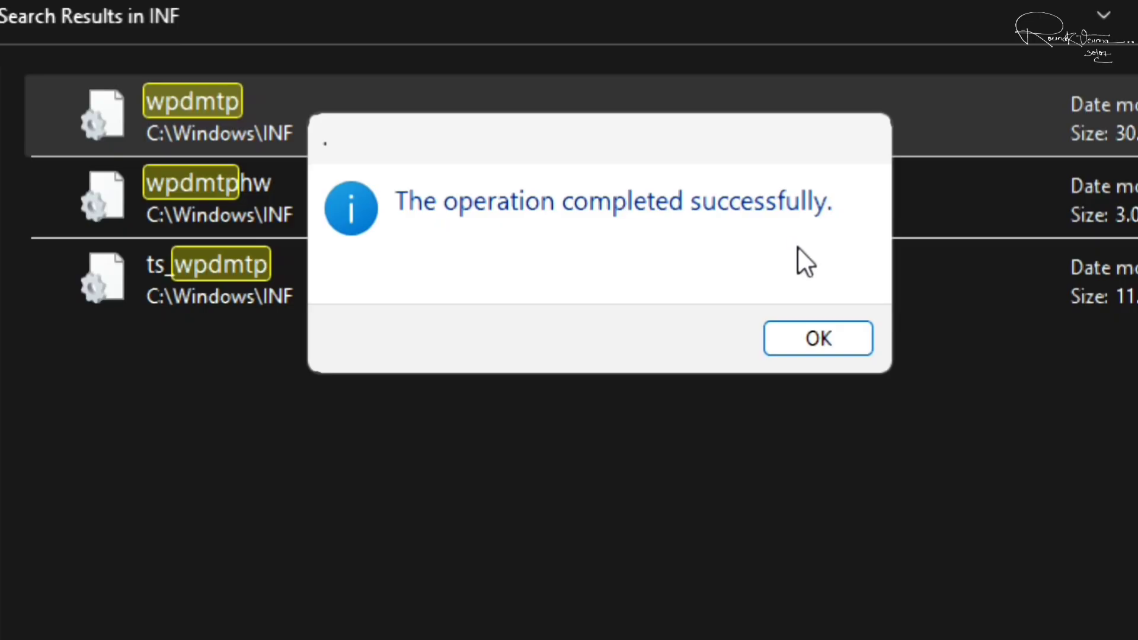
{"action": "left_click", "coordinate": [823, 334]}
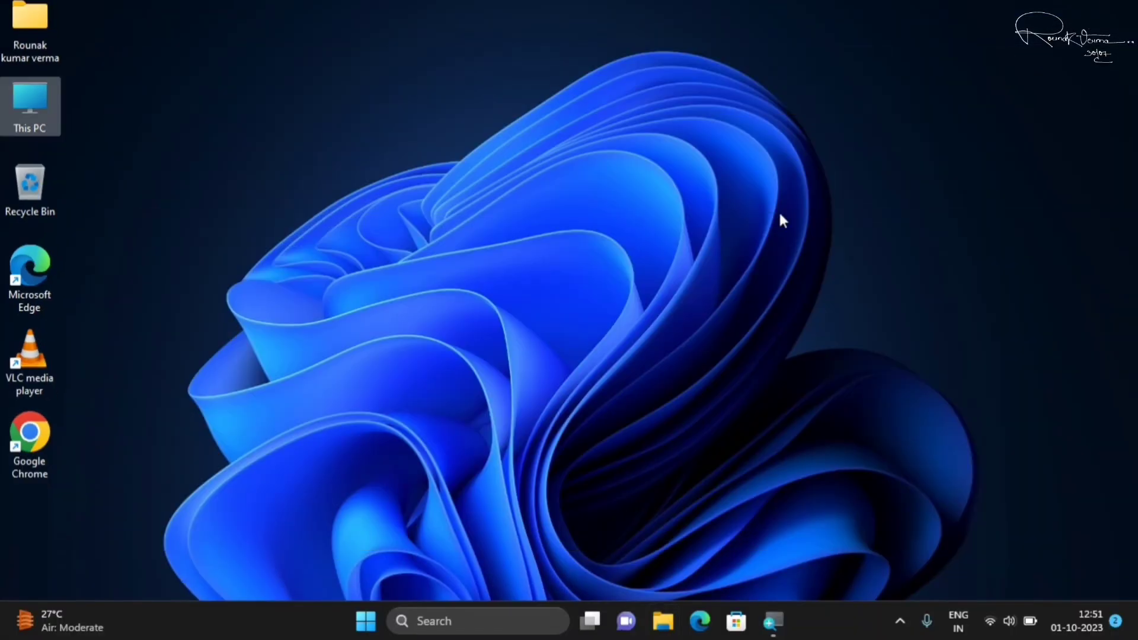
Bring up the computer's power choices, including Restart, and dismiss them without choosing any.
{"action": "left_click", "coordinate": [365, 621]}
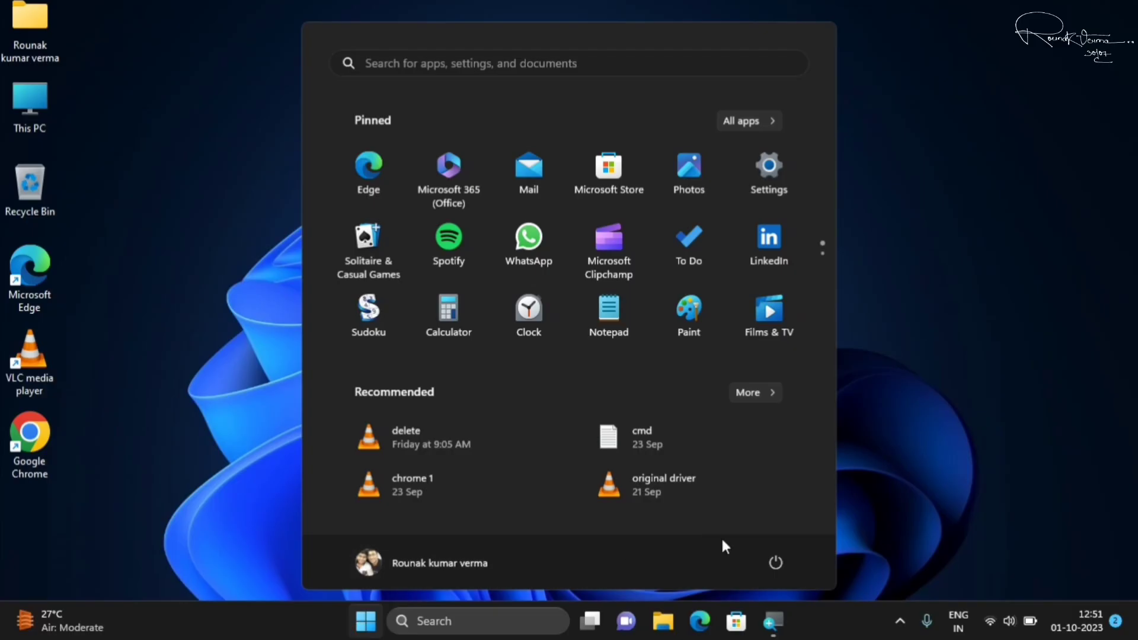
{"action": "left_click", "coordinate": [777, 562]}
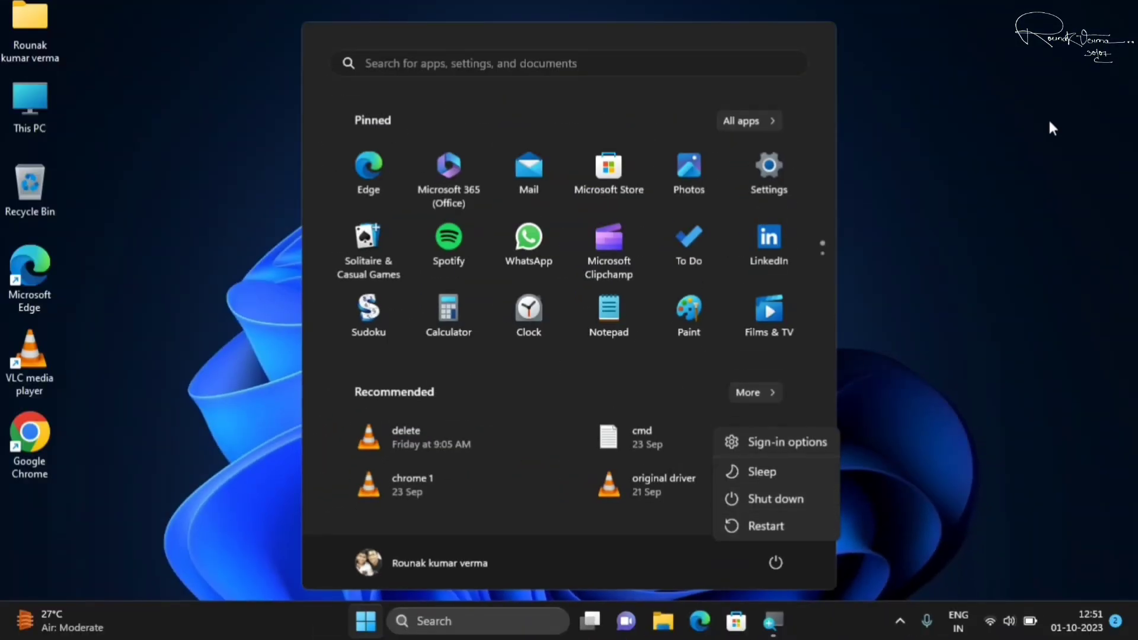
{"action": "left_click", "coordinate": [1031, 134]}
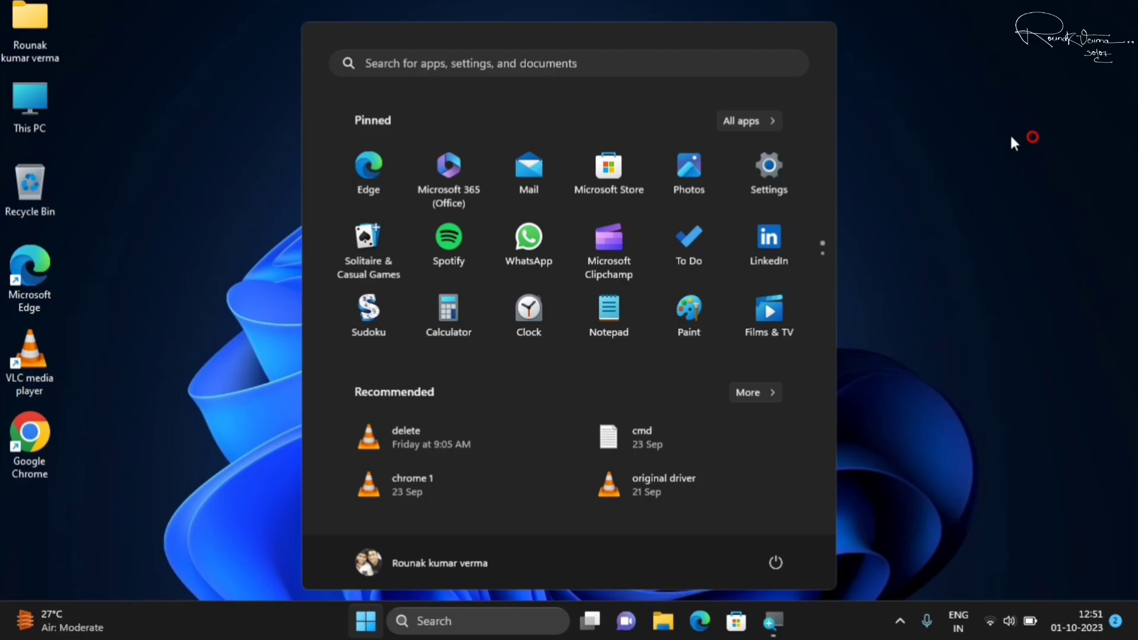
{"action": "left_click", "coordinate": [898, 188]}
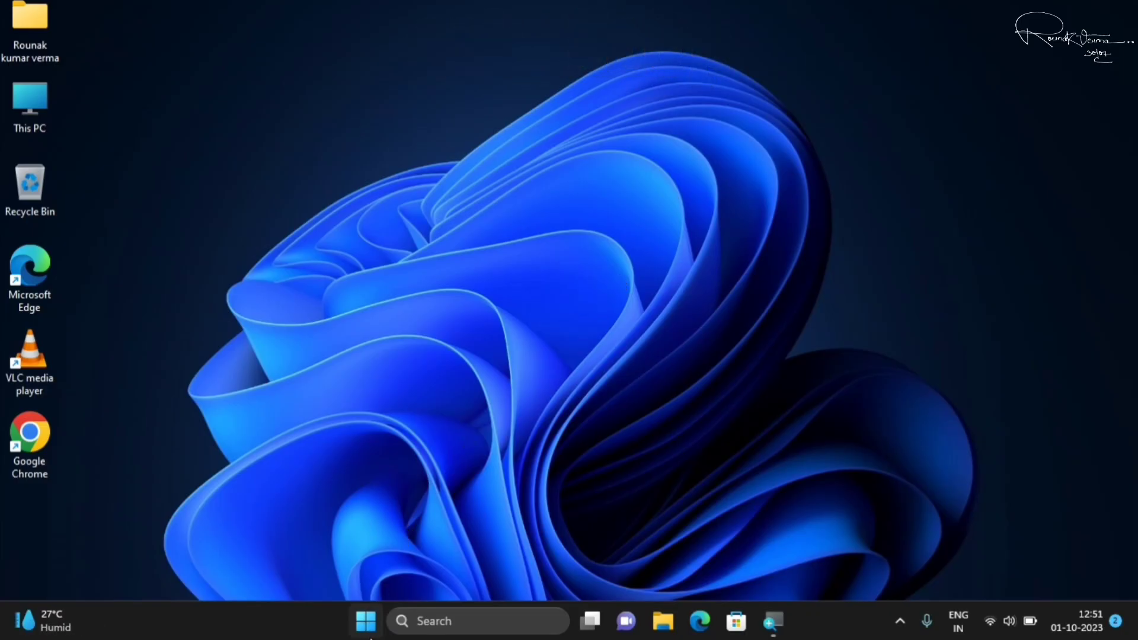
Open the Windows Update settings to examine which updates are available, and close them.
{"action": "left_click", "coordinate": [367, 632]}
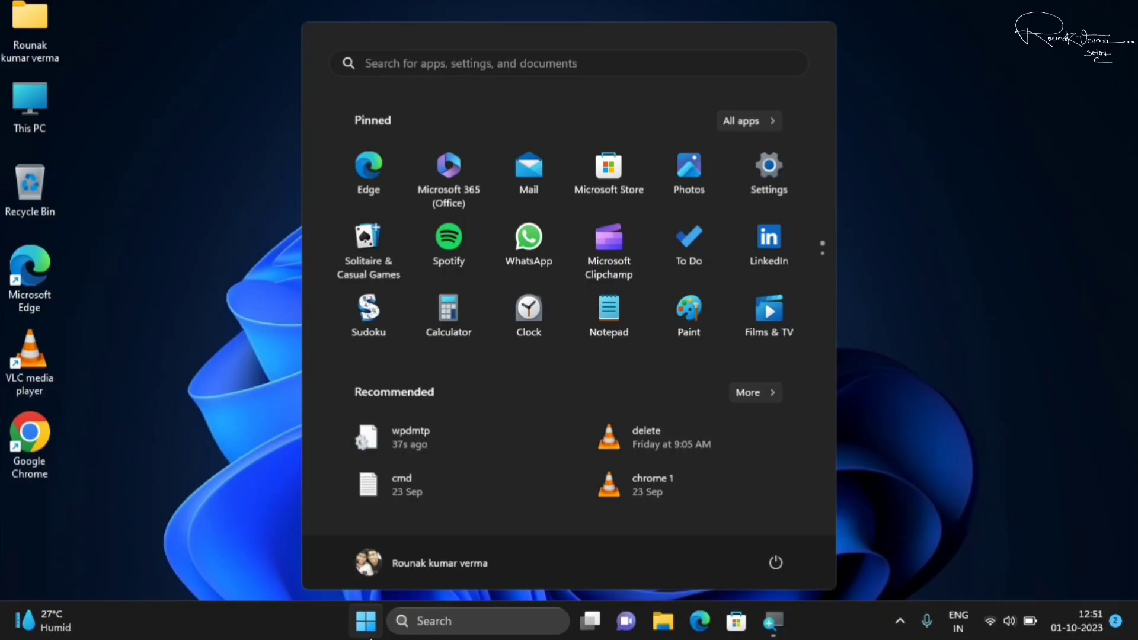
{"action": "type", "text": "windows up"}
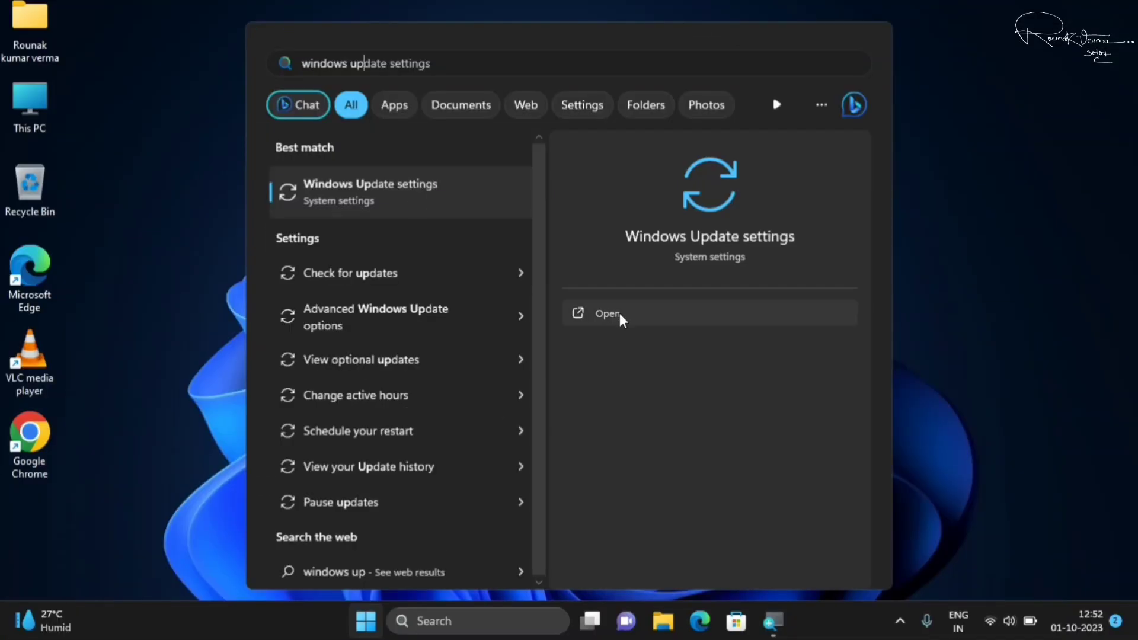
{"action": "left_click", "coordinate": [631, 319]}
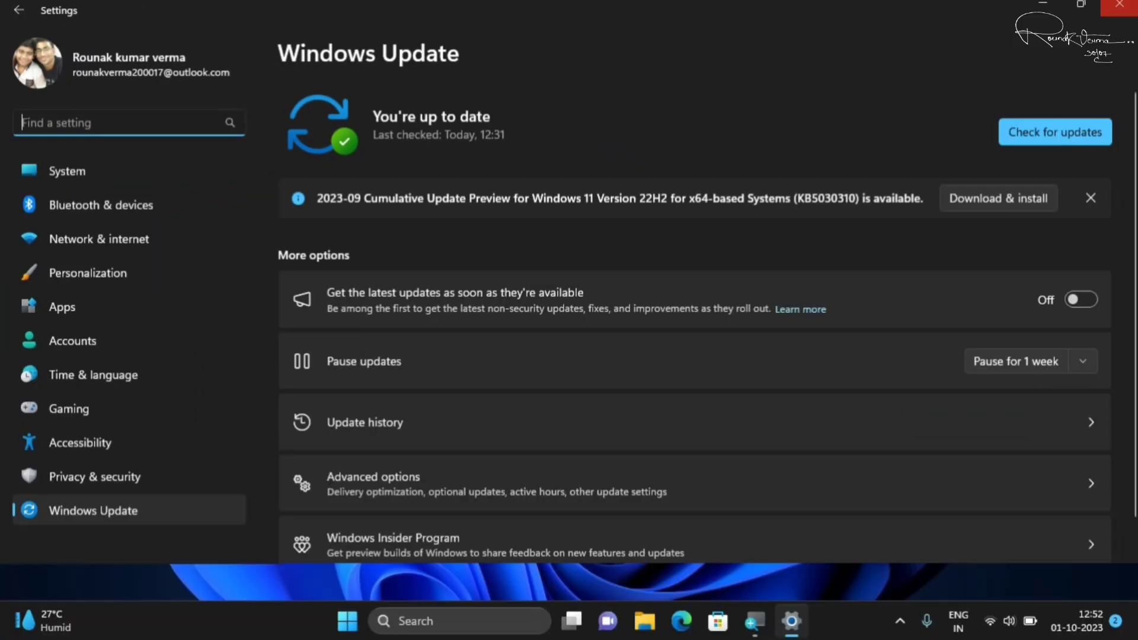
{"action": "key", "text": "alt+F4"}
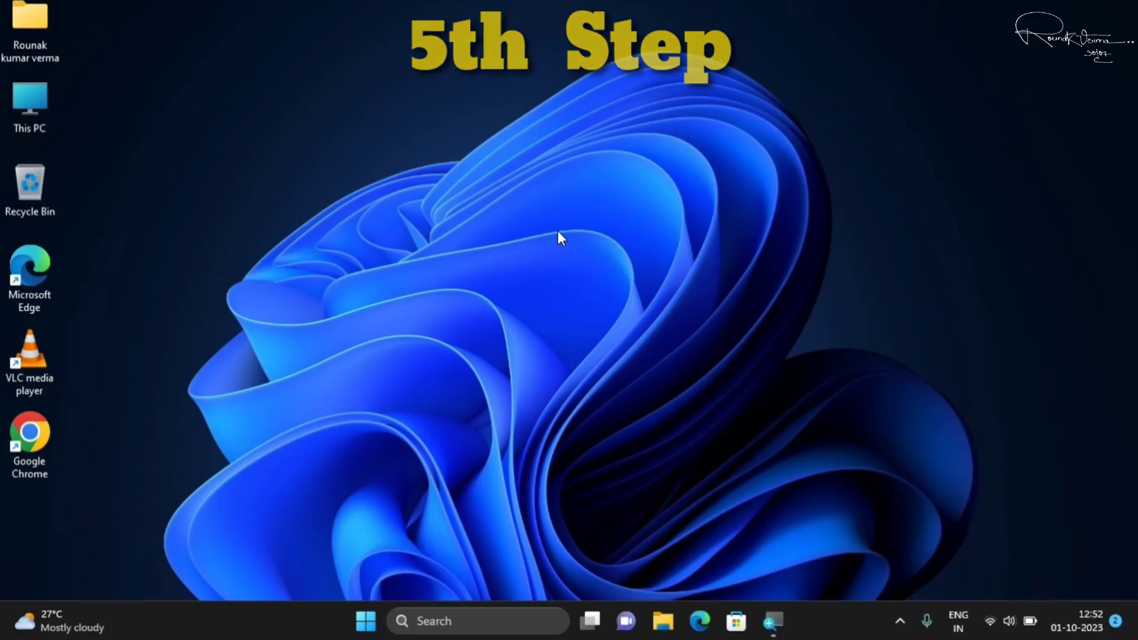
Open the Control Panel's Recovery page and launch System Restore.
{"action": "left_click", "coordinate": [366, 621]}
{"action": "type", "text": "contr"}
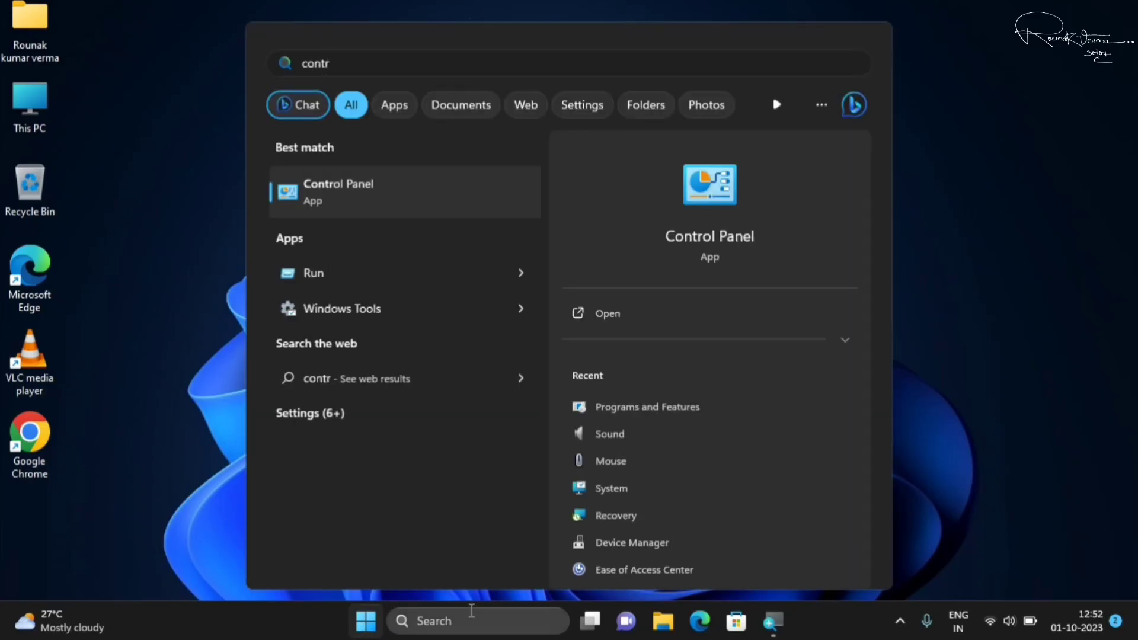
{"action": "left_click", "coordinate": [609, 321]}
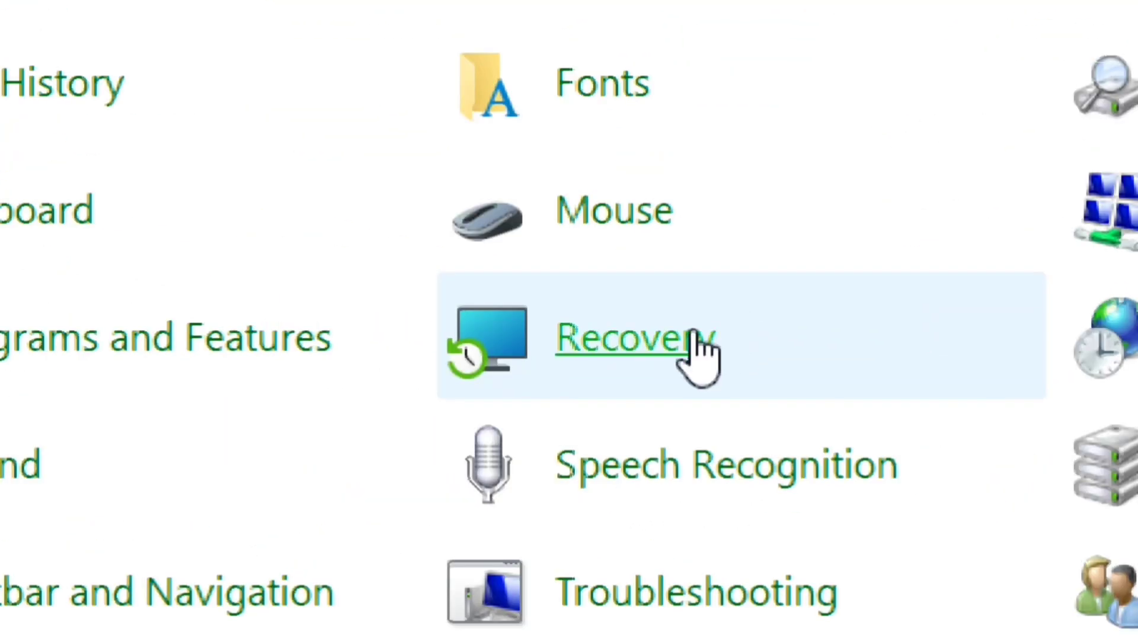
{"action": "left_click", "coordinate": [723, 323]}
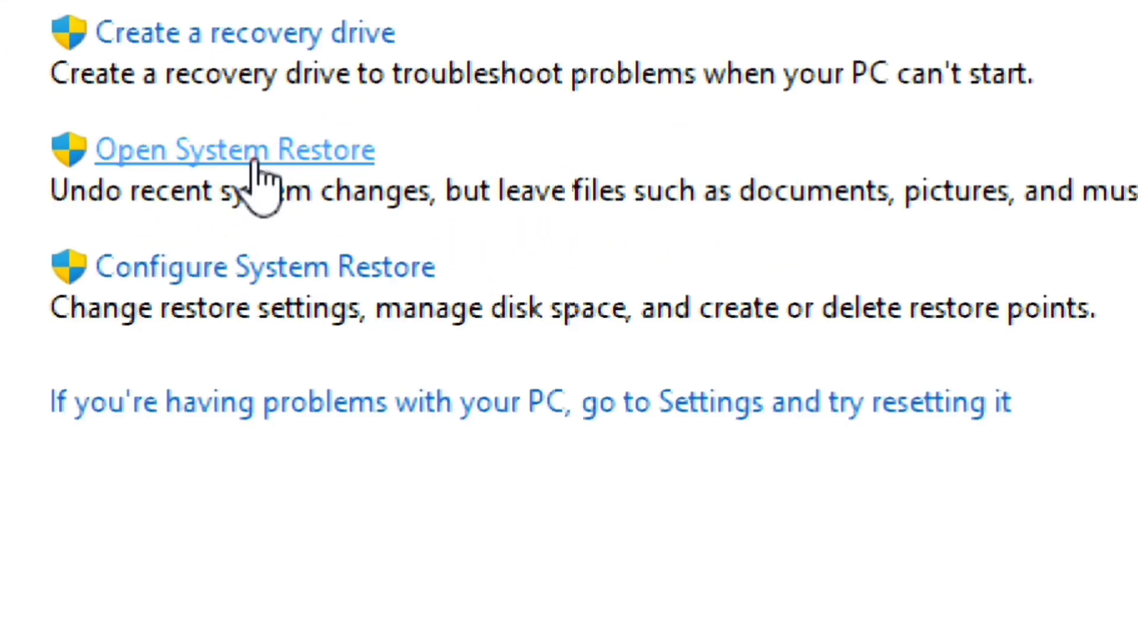
{"action": "left_click", "coordinate": [255, 164]}
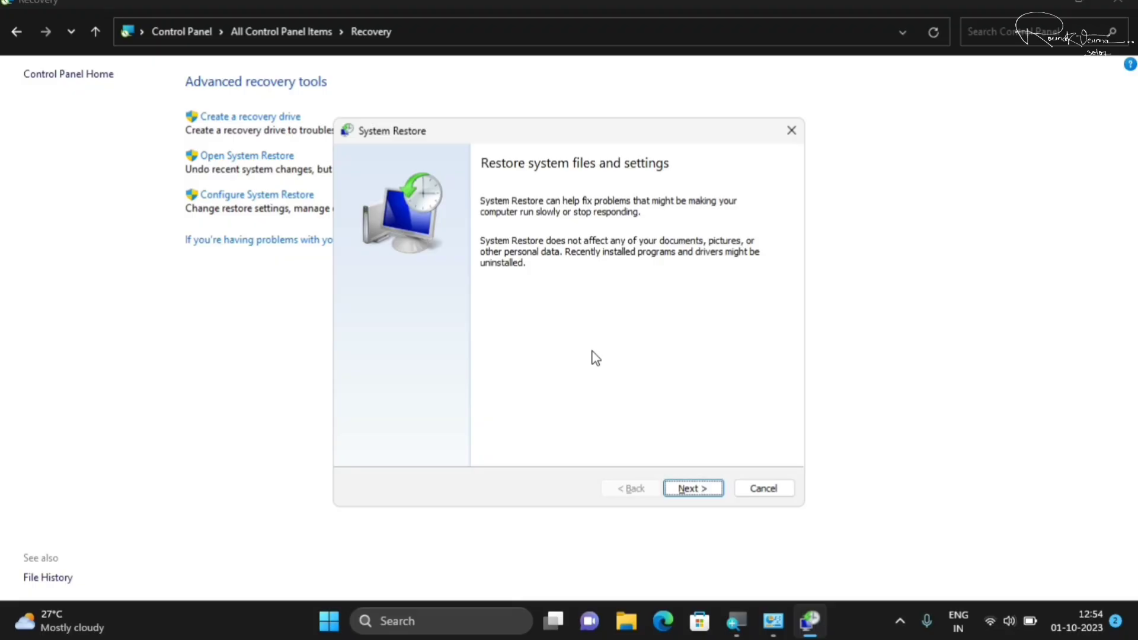
{"action": "left_click", "coordinate": [713, 496]}
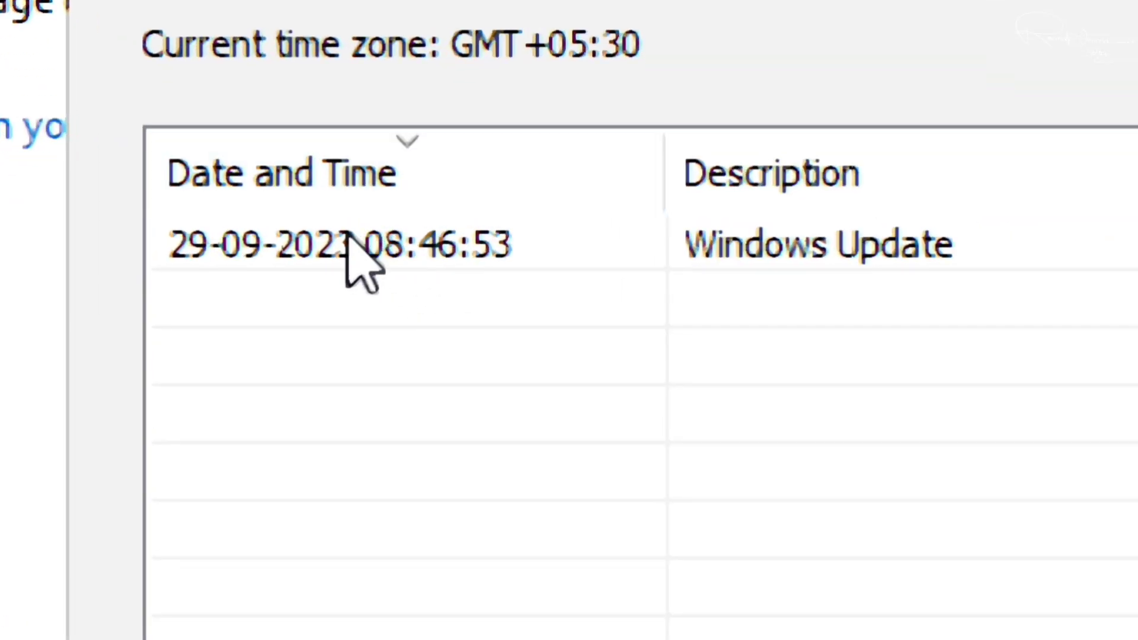
{"action": "left_click", "coordinate": [401, 265]}
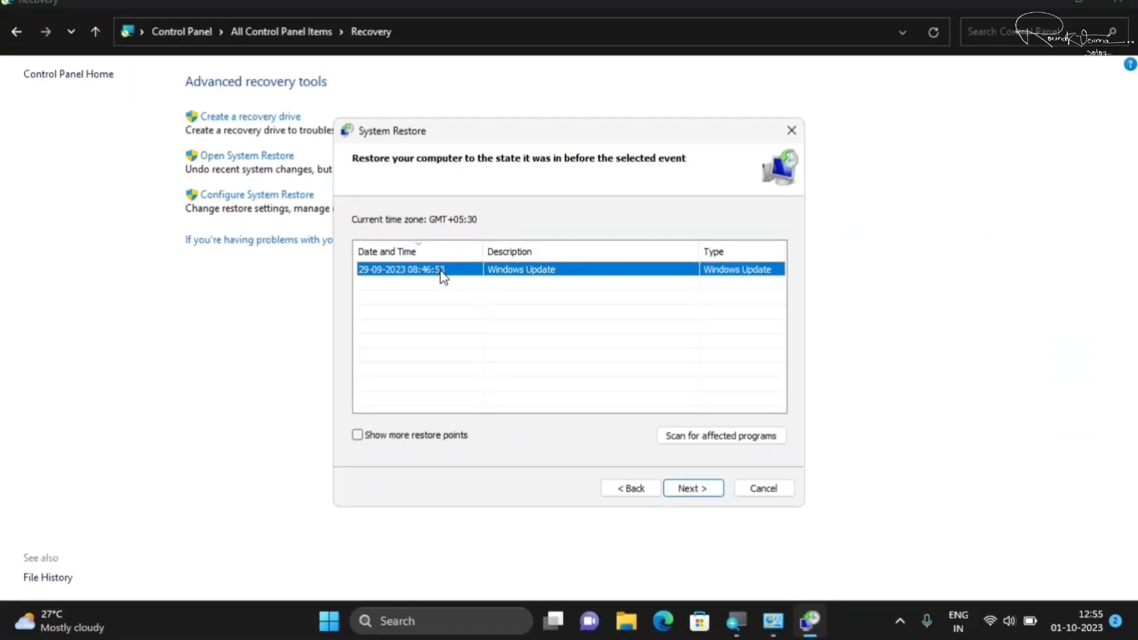
{"action": "left_click", "coordinate": [707, 492]}
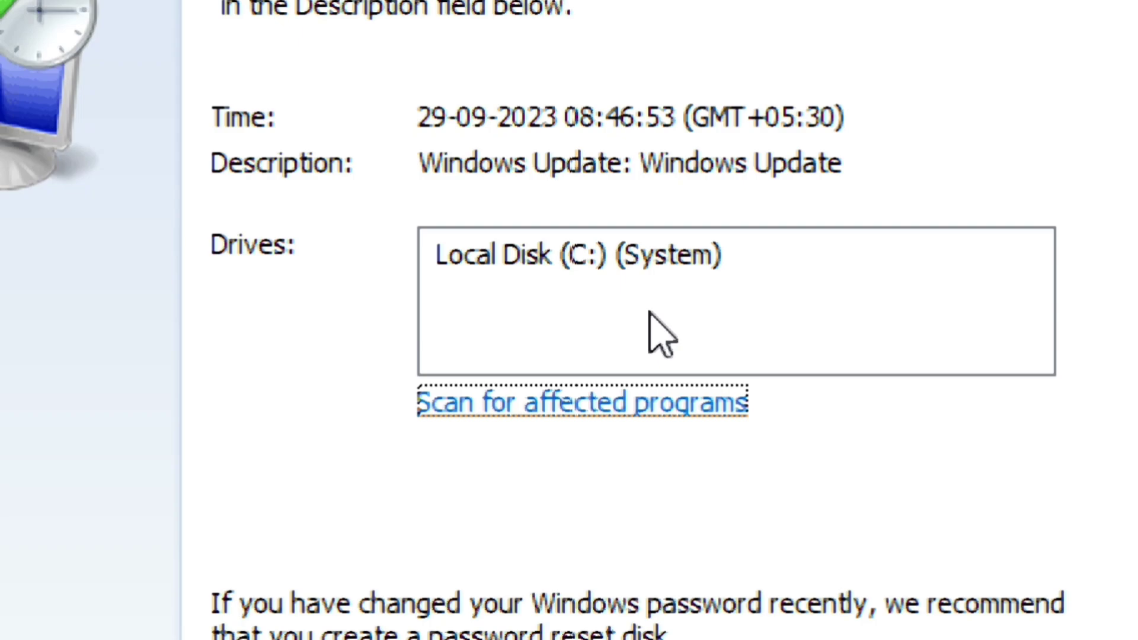
{"action": "left_click", "coordinate": [617, 253]}
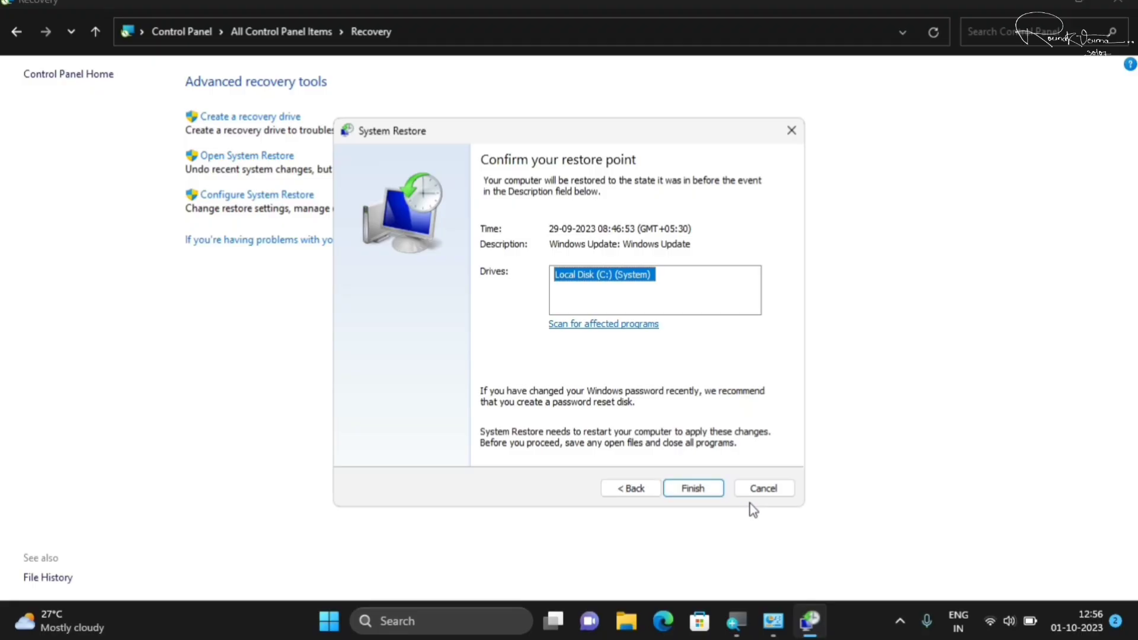
{"action": "left_click", "coordinate": [766, 492]}
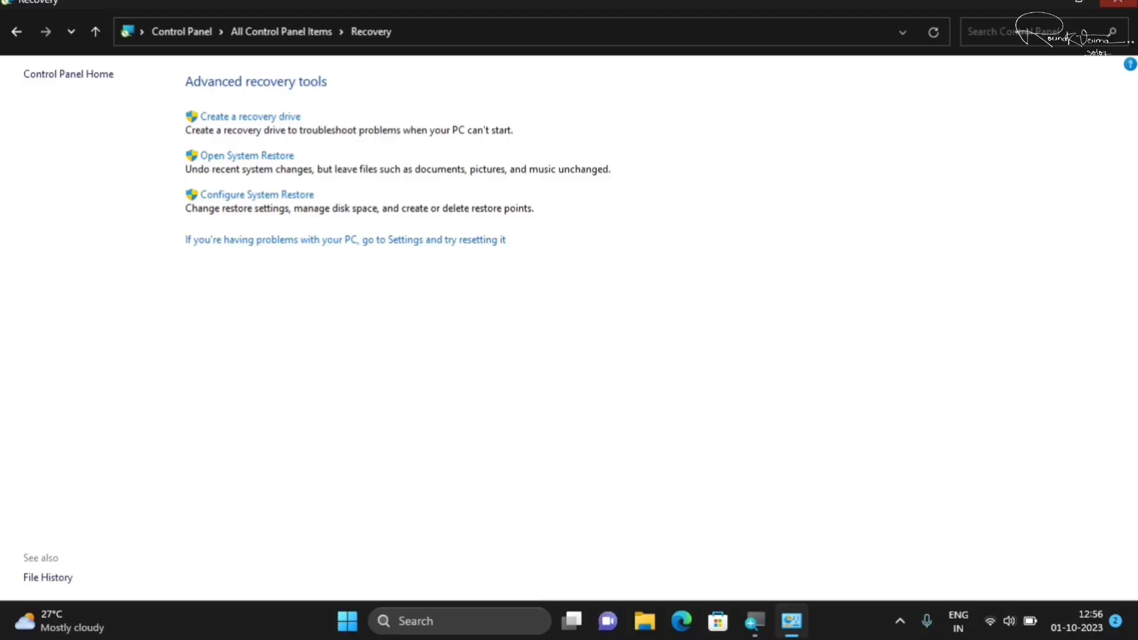
{"action": "left_click", "coordinate": [1118, 1]}
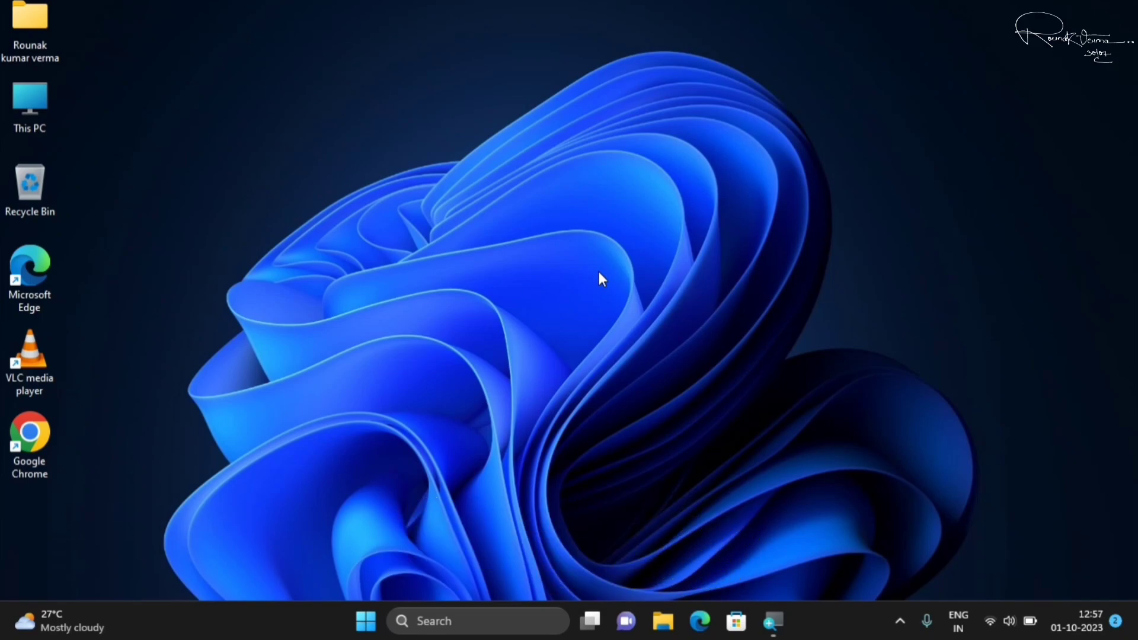
Open the Recovery settings through a search for reset and start Reset this PC.
{"action": "left_click", "coordinate": [373, 625]}
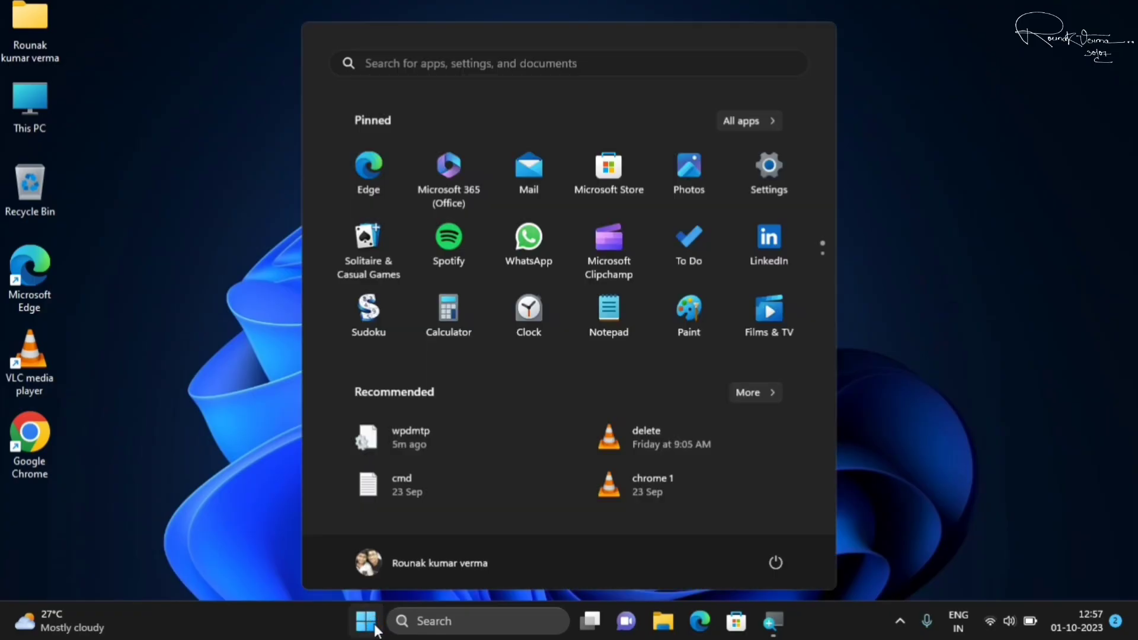
{"action": "type", "text": "reset"}
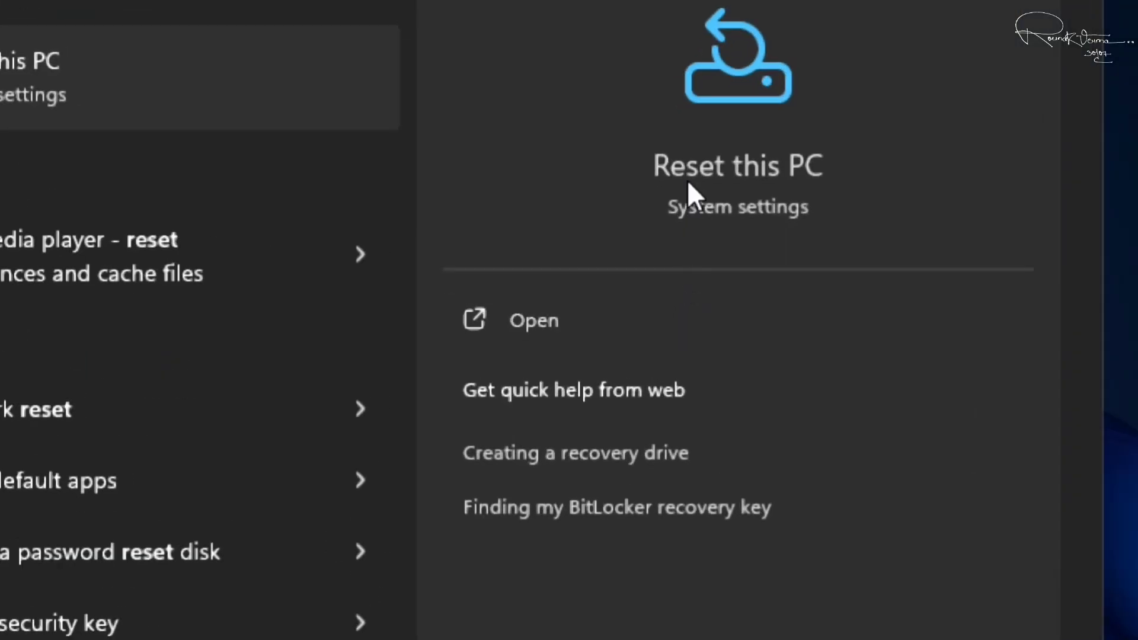
{"action": "left_click", "coordinate": [527, 323]}
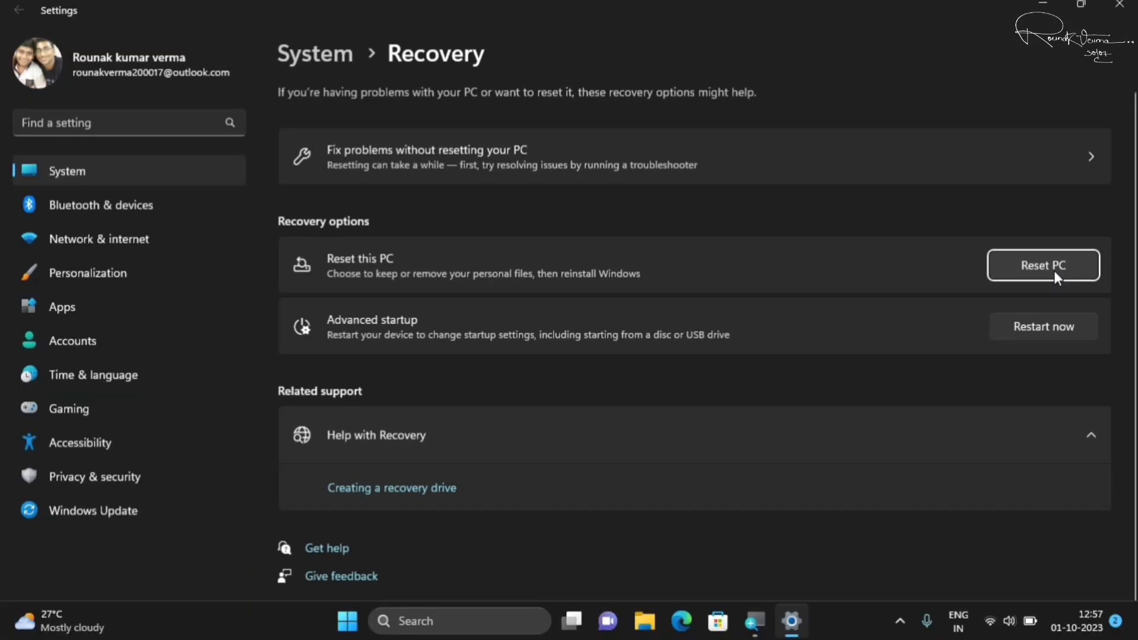
{"action": "left_click", "coordinate": [1034, 280]}
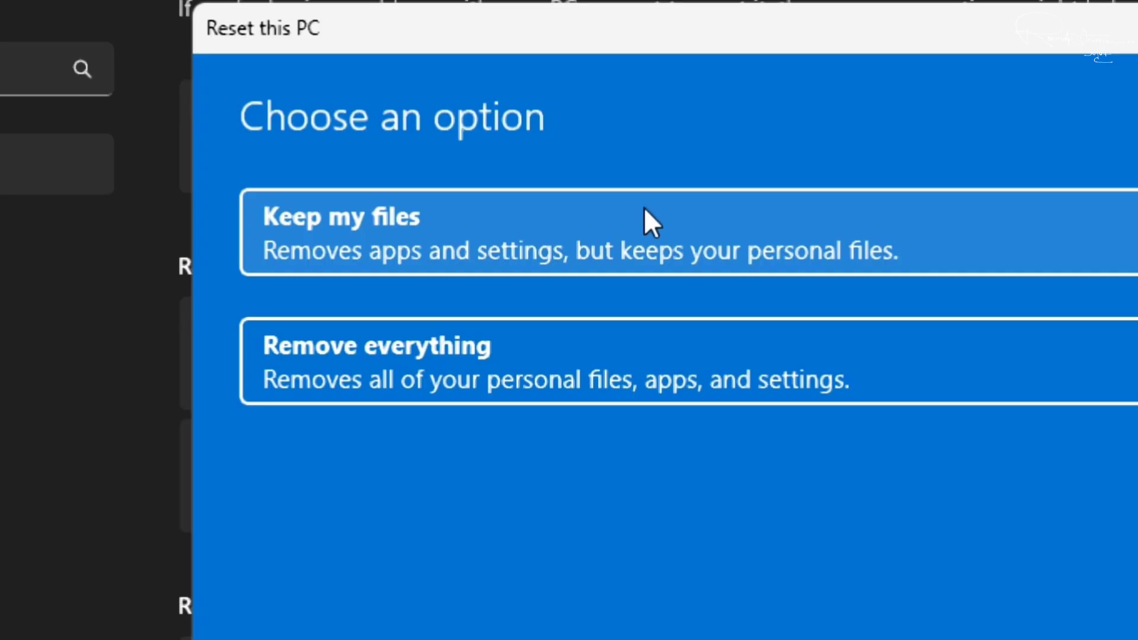
Set up the PC reset with Keep my files and Local reinstall, and cancel it at the final confirmation.
{"action": "left_click", "coordinate": [383, 224]}
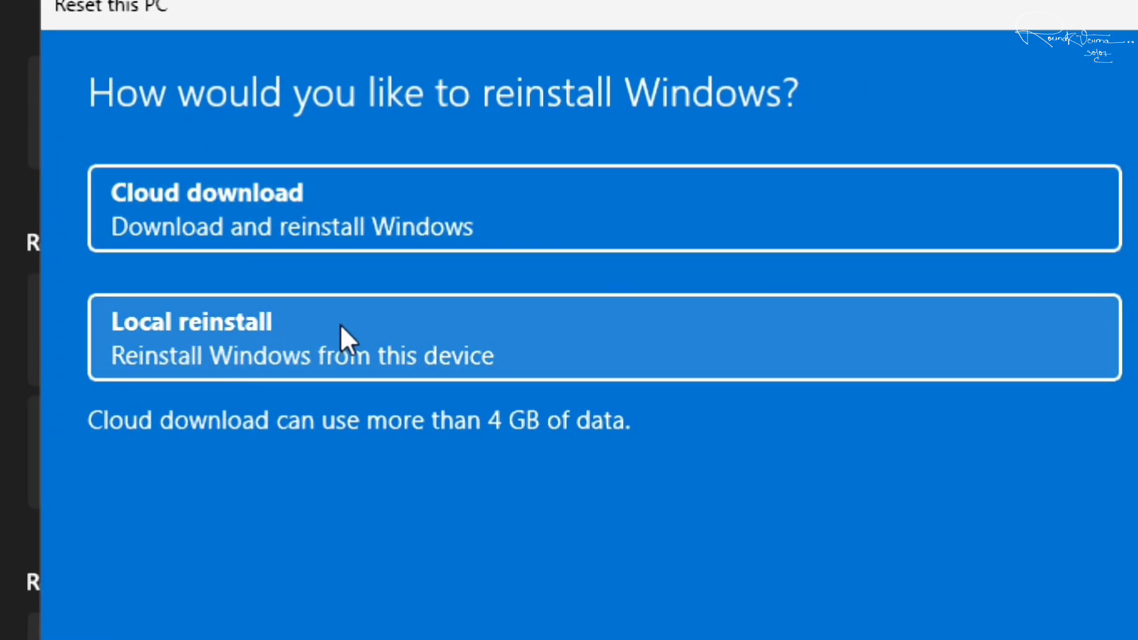
{"action": "left_click", "coordinate": [340, 325]}
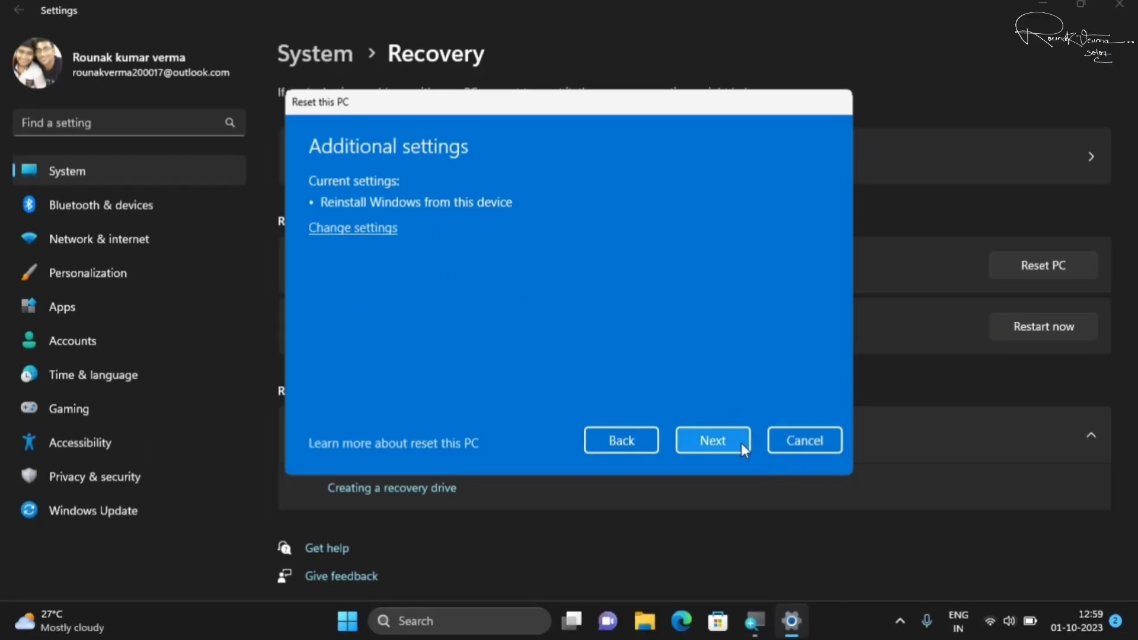
{"action": "left_click", "coordinate": [741, 443]}
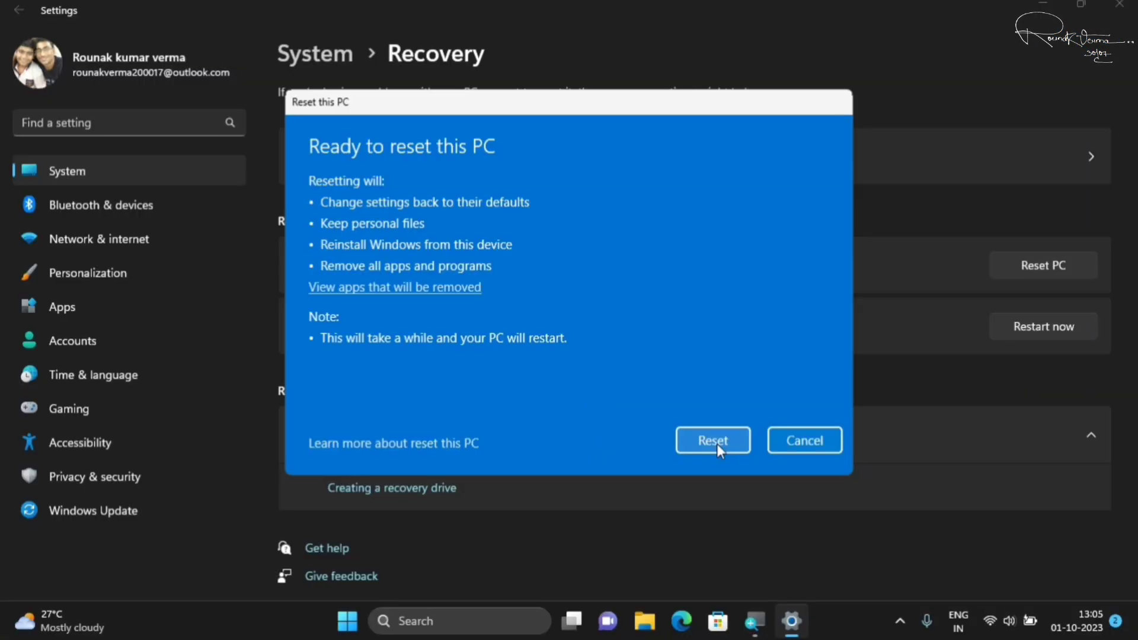
{"action": "left_click", "coordinate": [818, 442]}
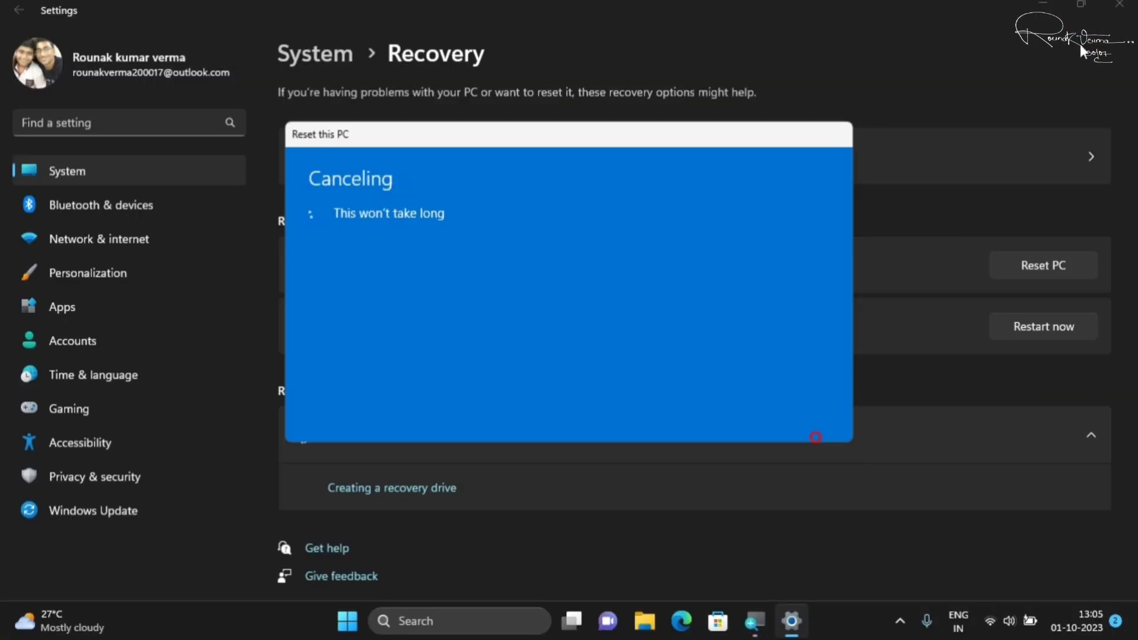